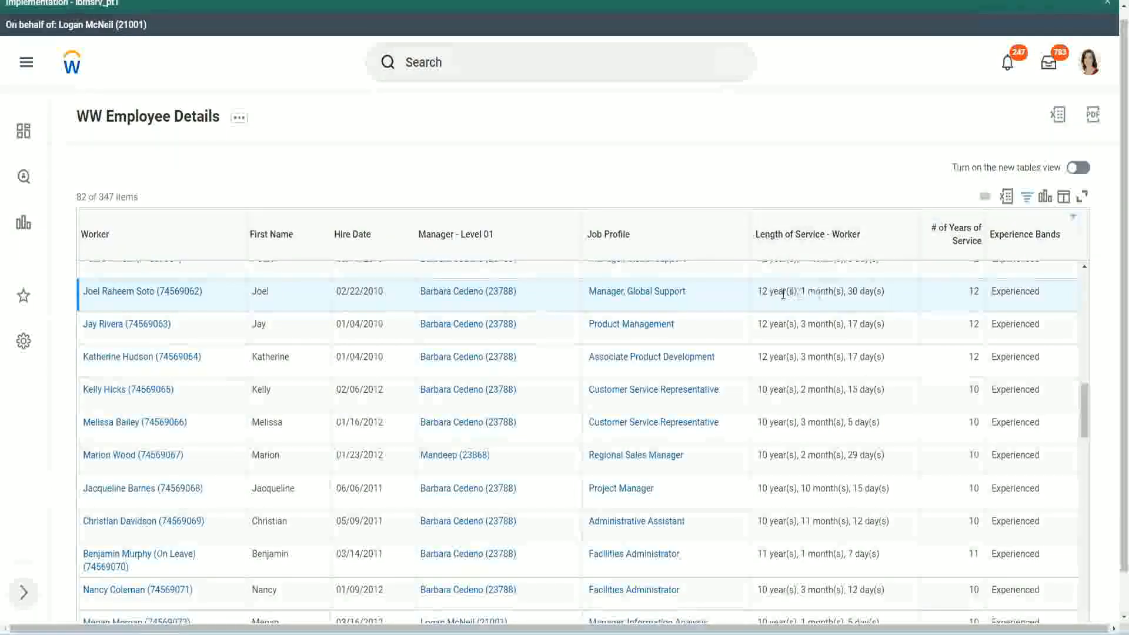
Compare the length of service with the number of years of service for the Manager, Global Support hired 02/22/2010
left_click_drag(758, 293, 763, 294)
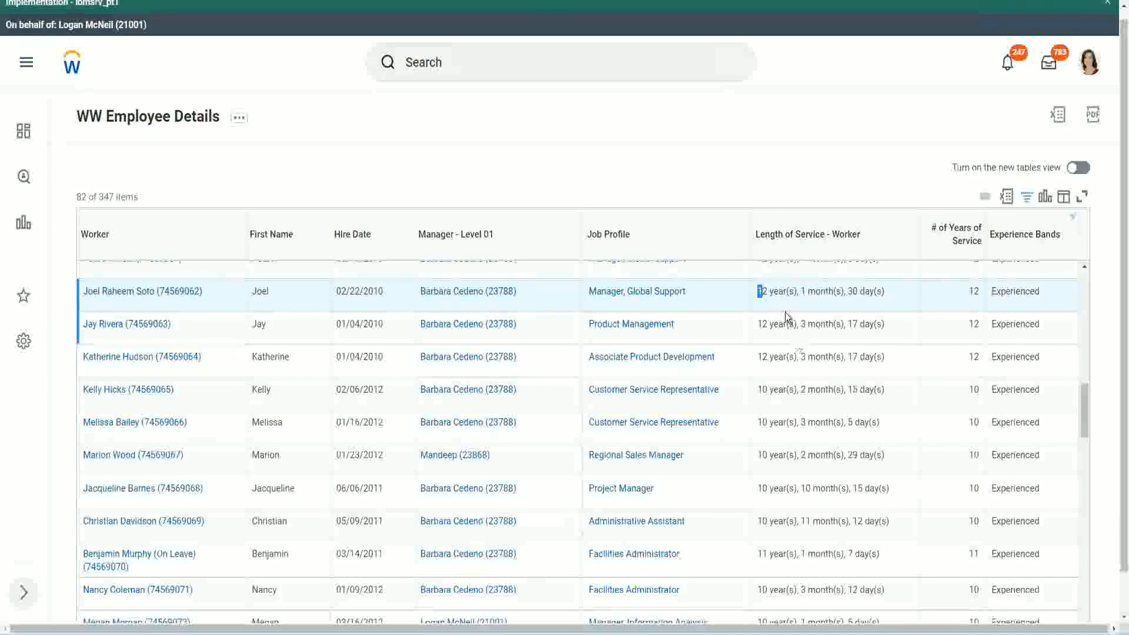
left_click(796, 291)
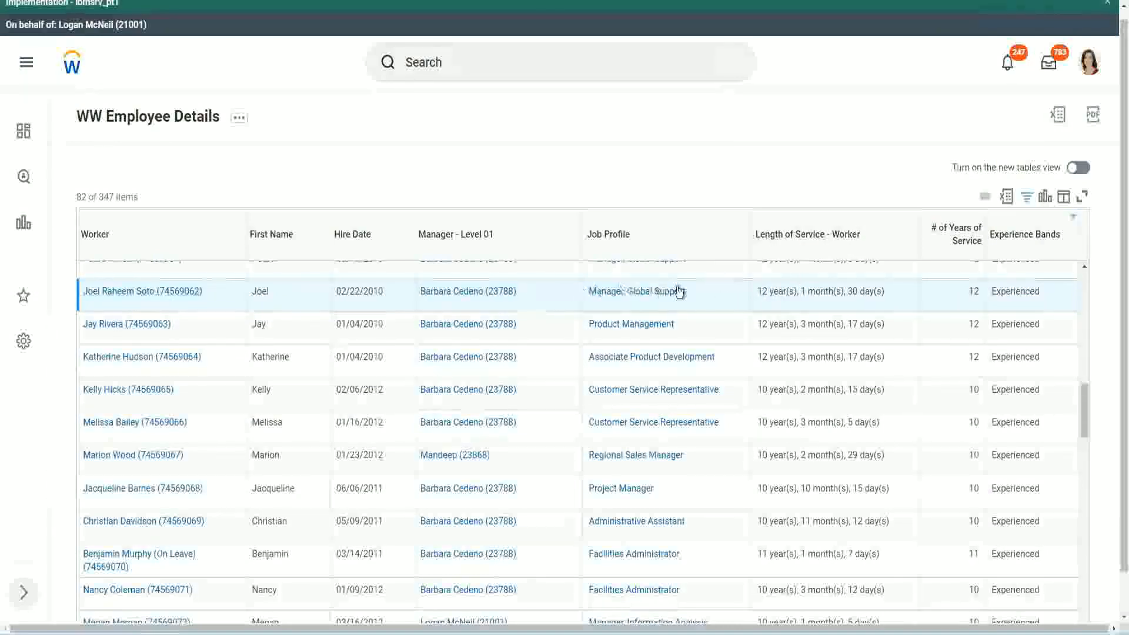
double_click(759, 292)
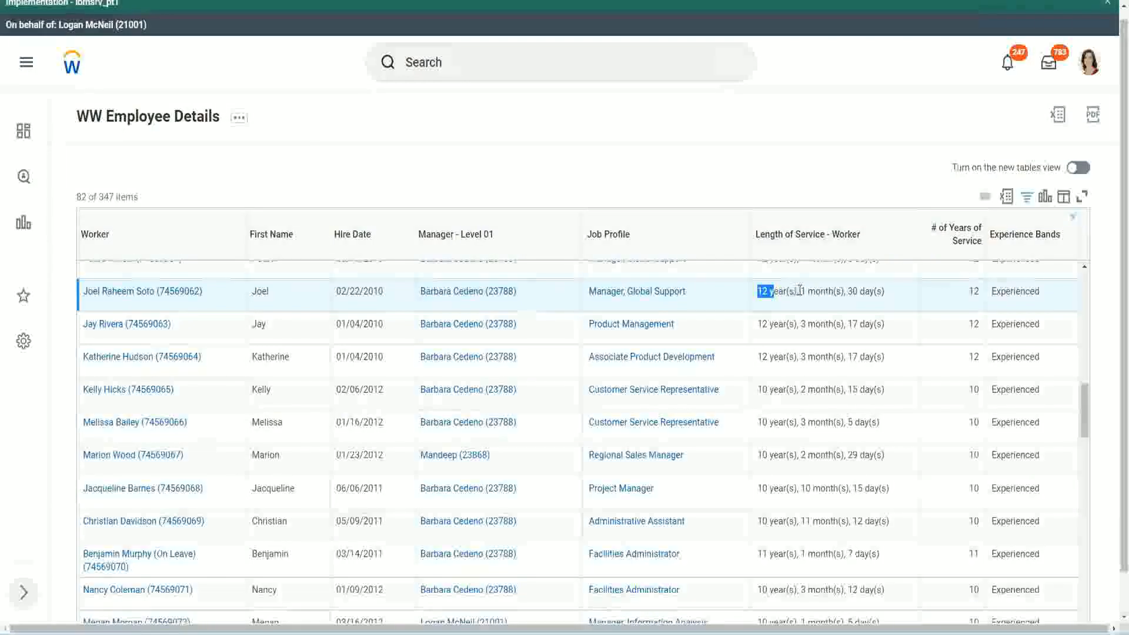
left_click_drag(800, 291, 865, 291)
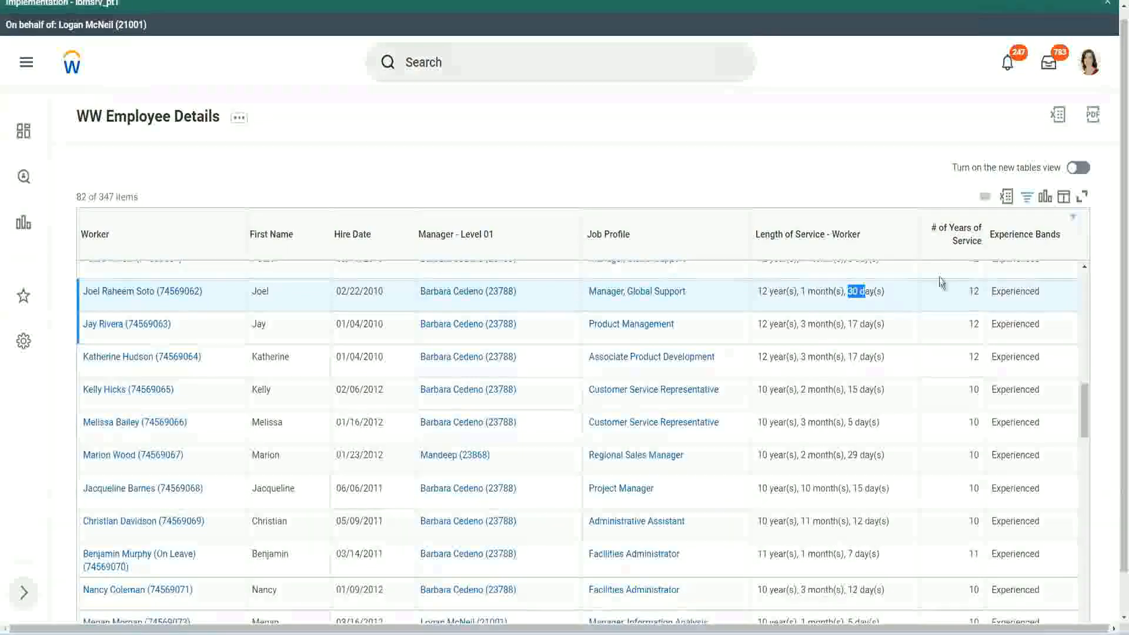
left_click(947, 308)
double_click(947, 308)
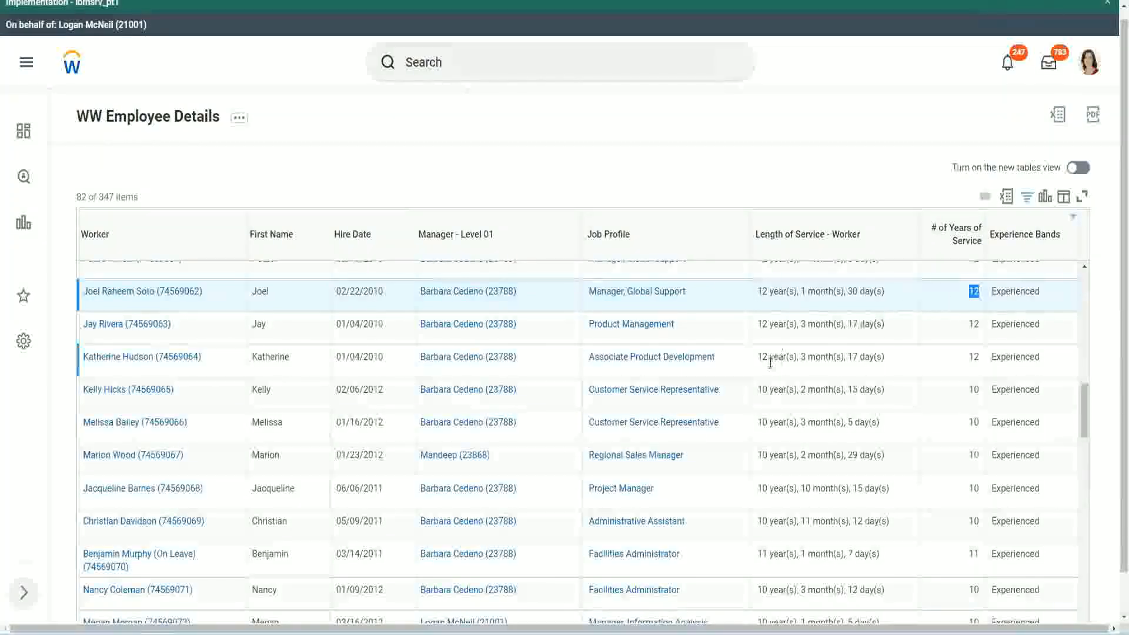
Examine how years and months of service map to whole years for the Administrative Assistant hired 05/09/2011 and nearby workers
left_click(775, 521)
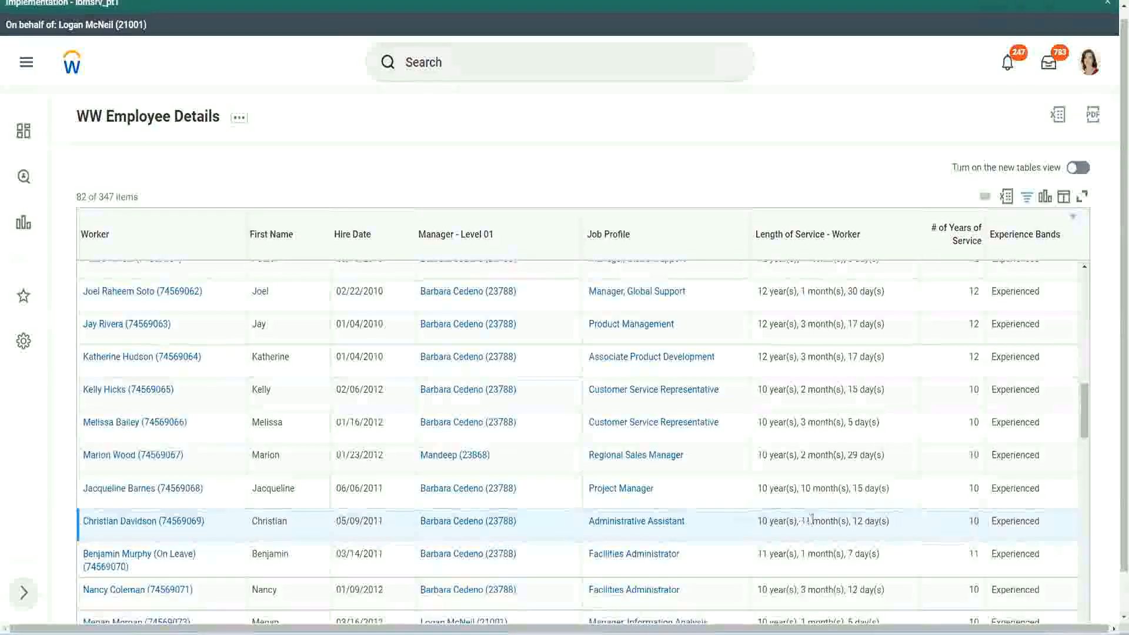
left_click_drag(801, 521, 863, 521)
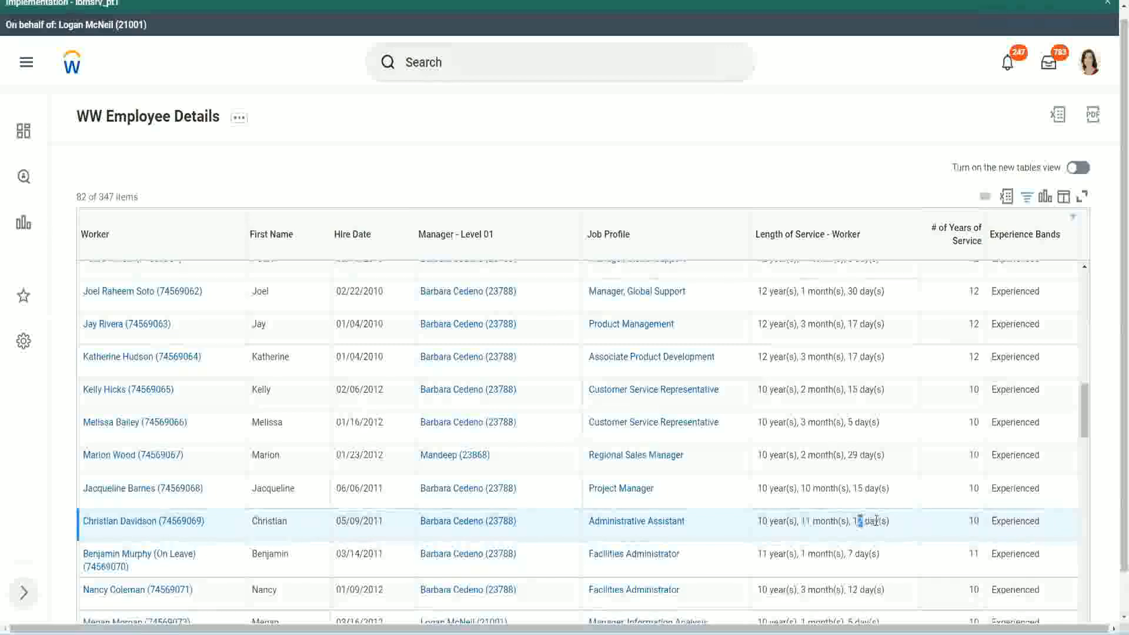
left_click(876, 521)
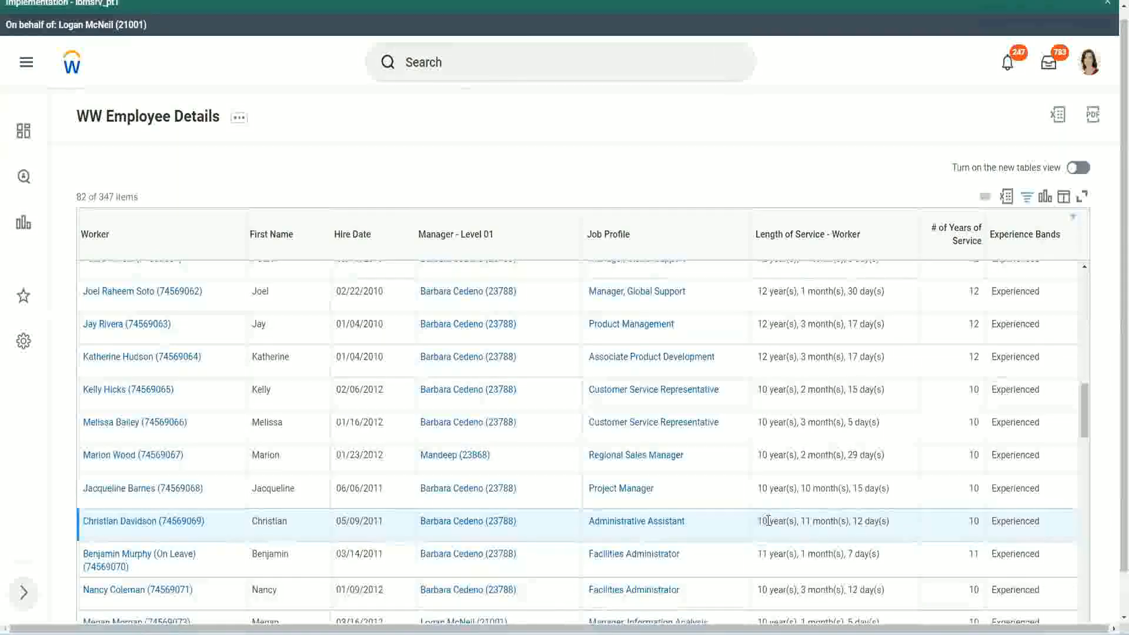
double_click(974, 522)
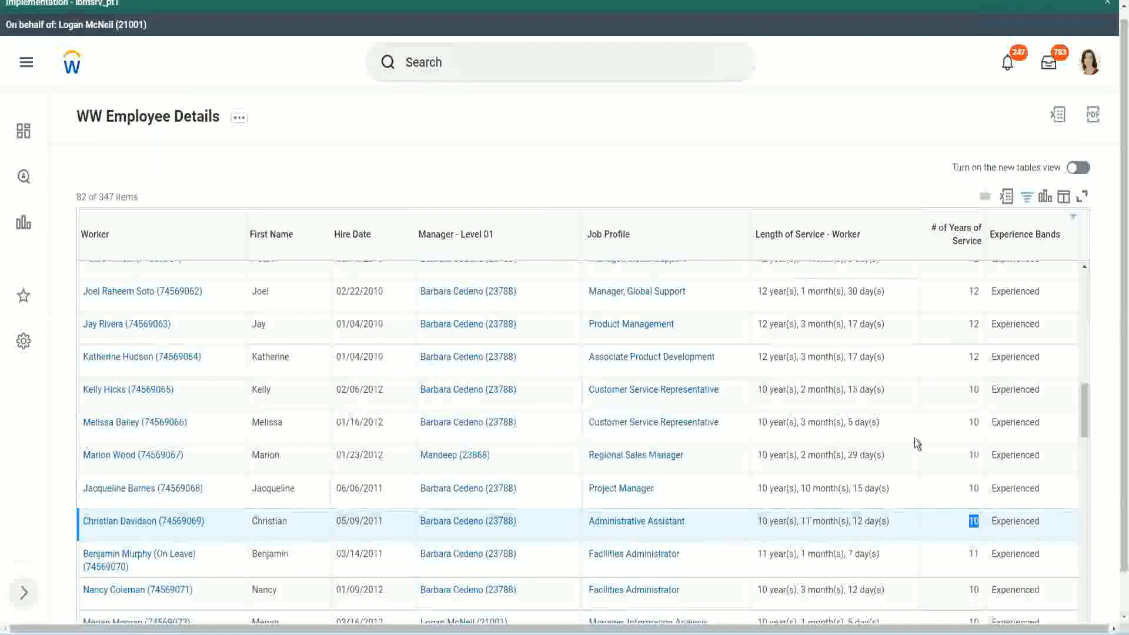
left_click(972, 372)
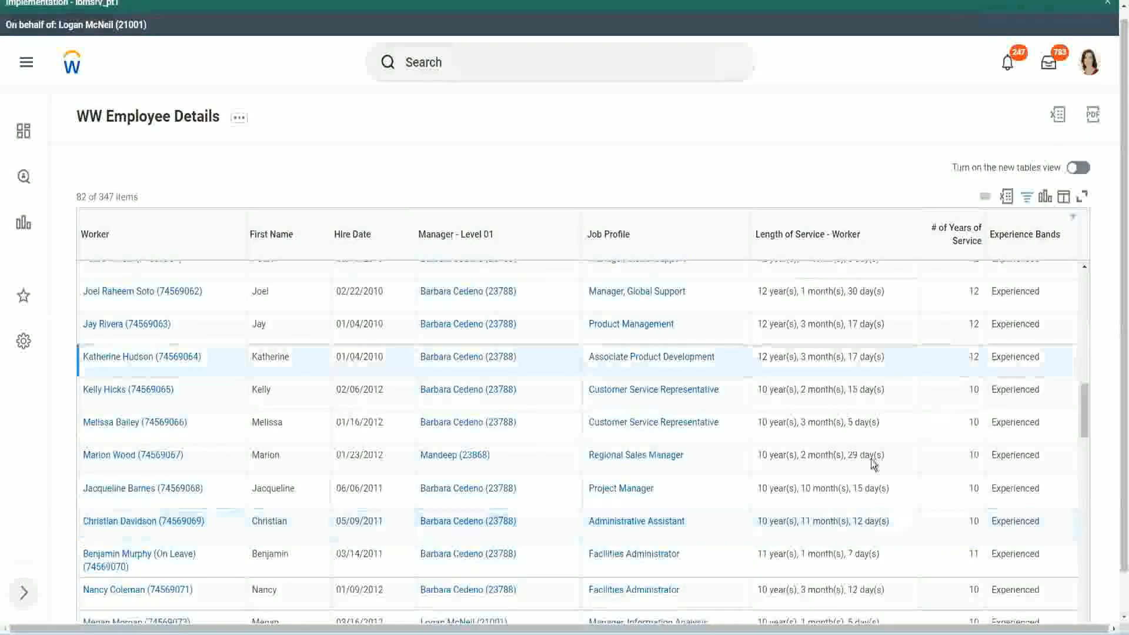
double_click(764, 520)
left_click(853, 517)
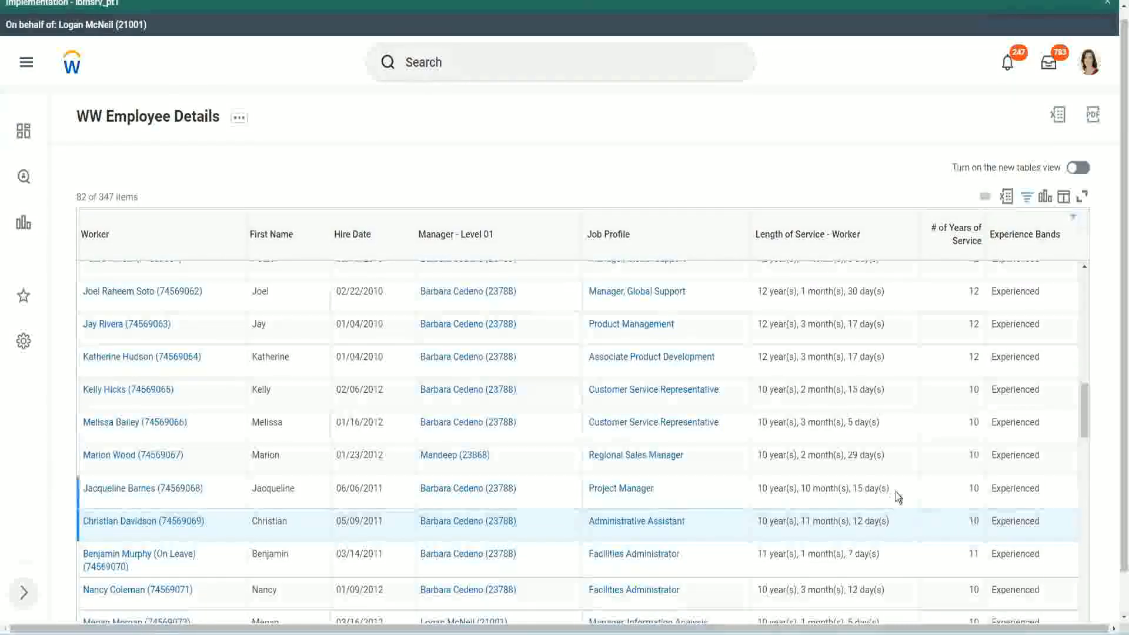
double_click(974, 292)
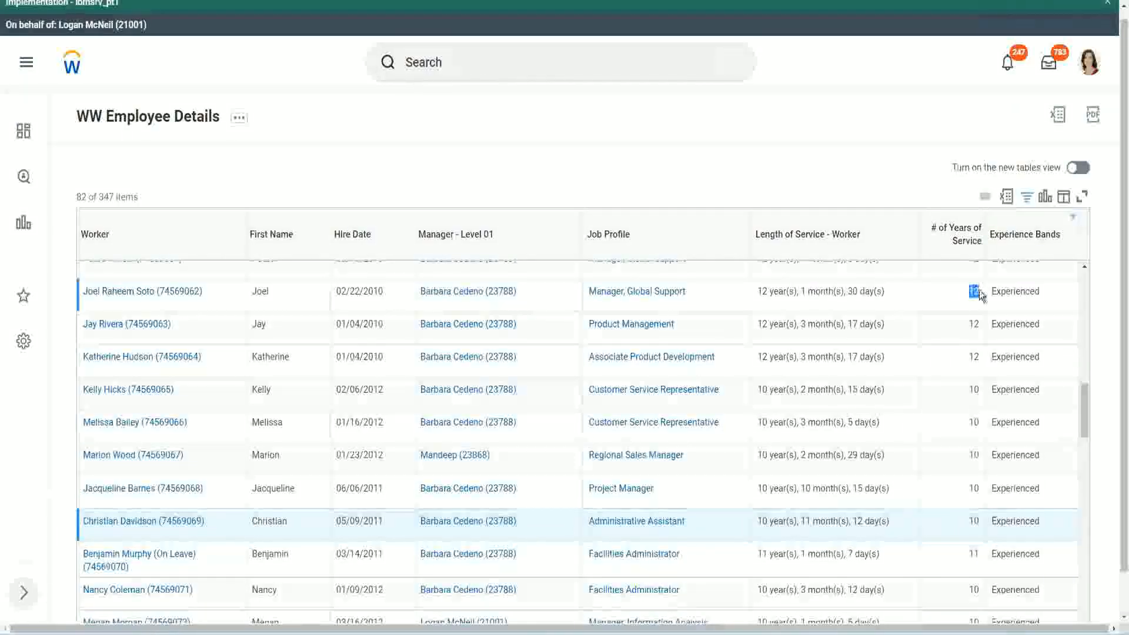
left_click(758, 294)
left_click_drag(758, 294, 899, 292)
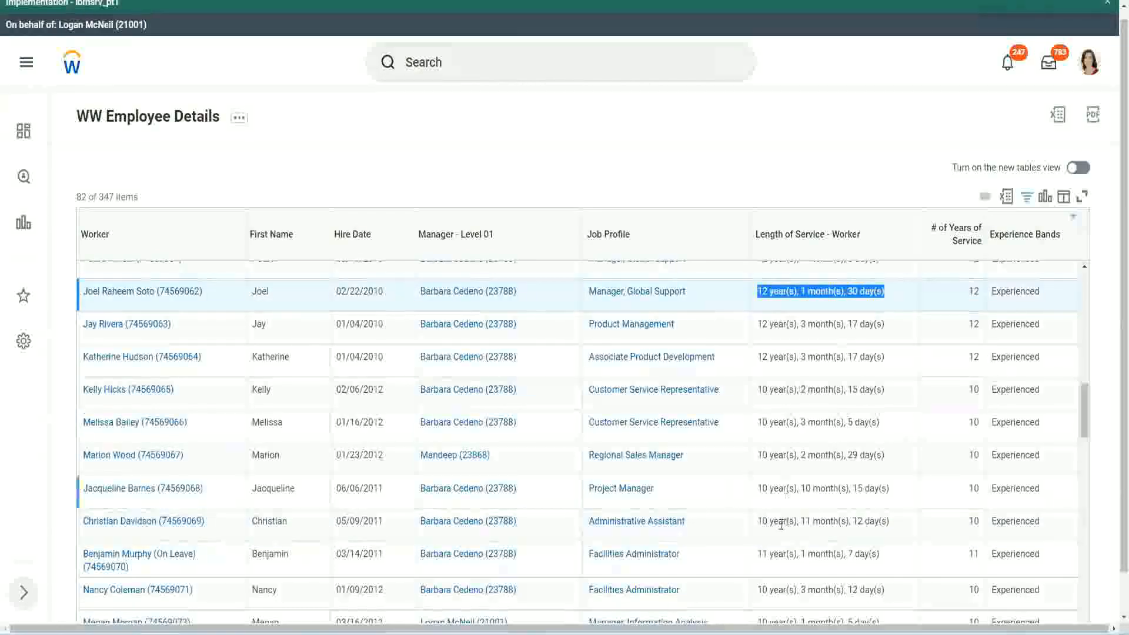
left_click(875, 519)
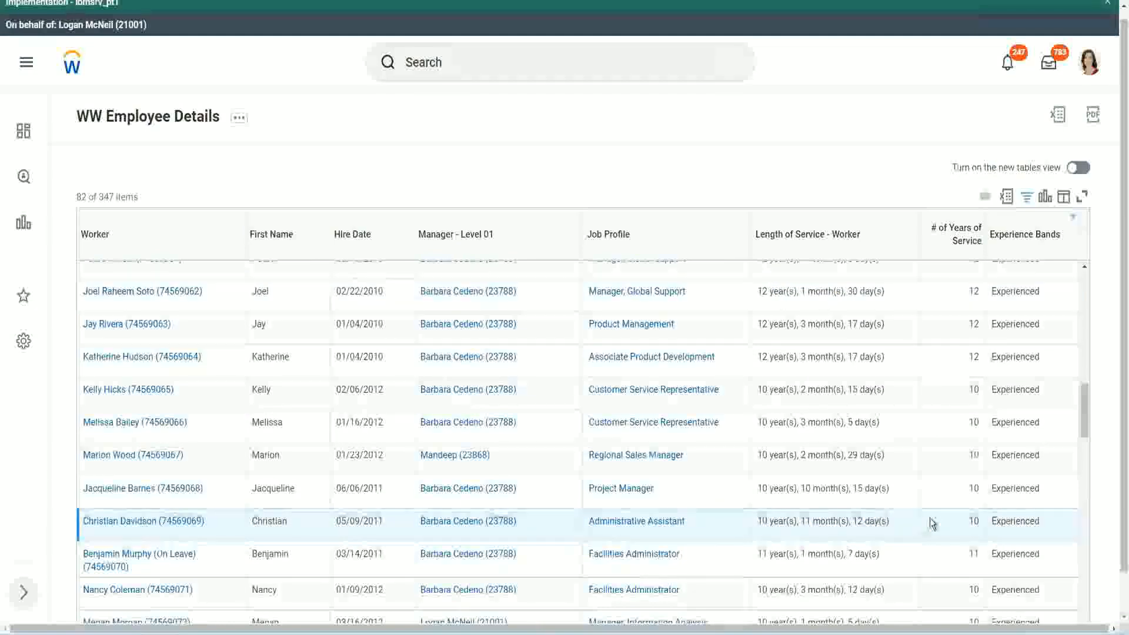
double_click(972, 520)
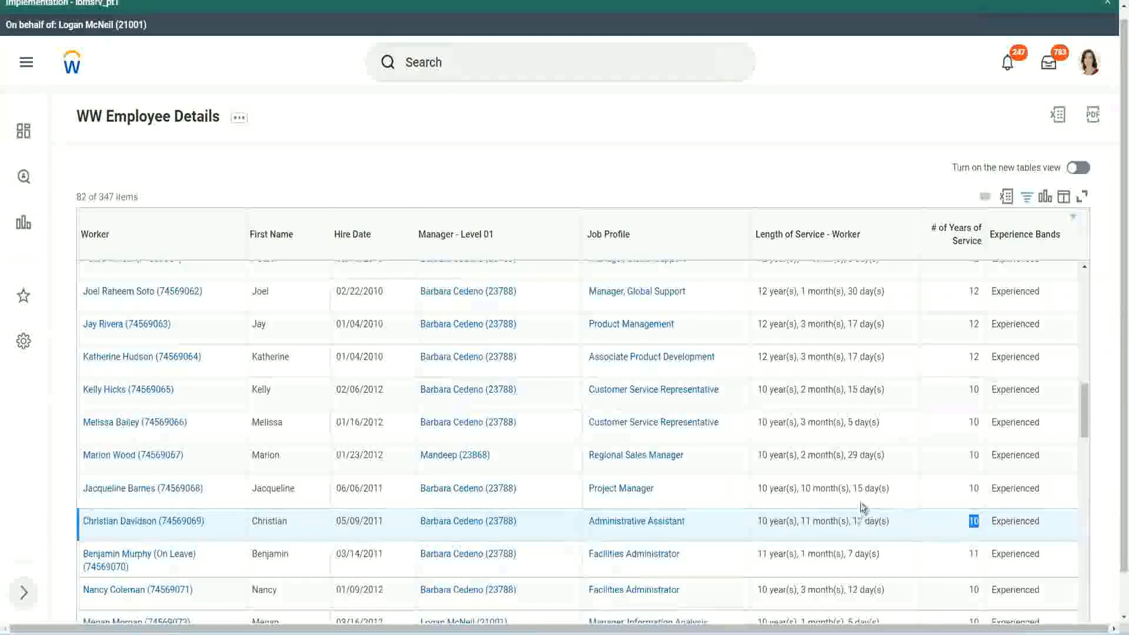
left_click(932, 525)
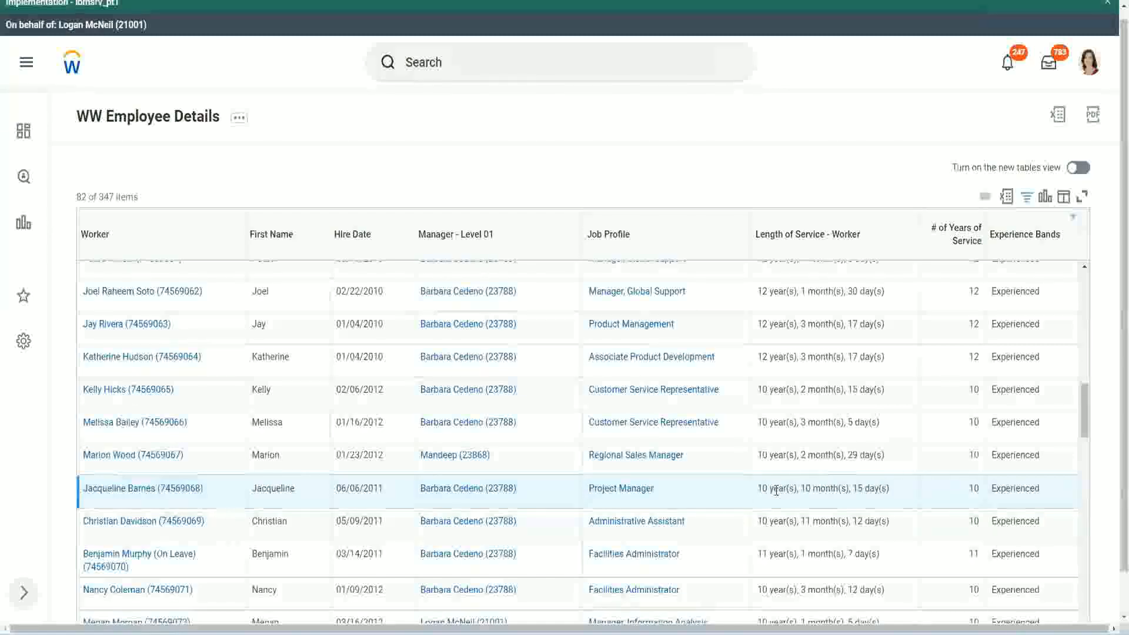
double_click(806, 488)
left_click(843, 489)
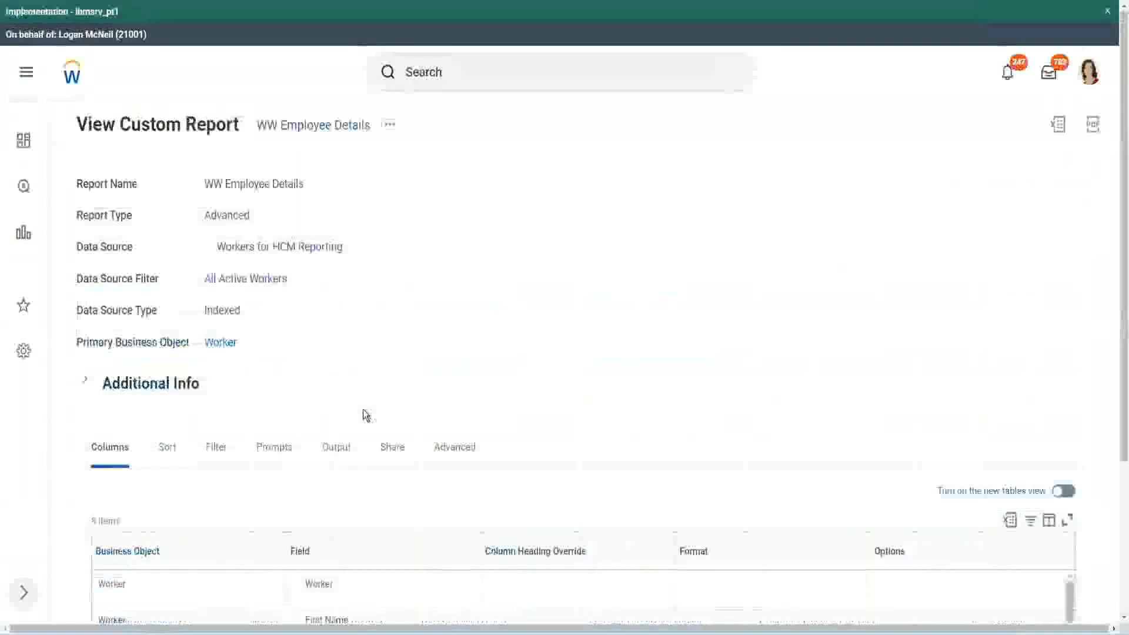
Open the calculated field behind the report's Experience Bands column, dismiss the implementation banner, and view its conditions and return values
scroll(367, 412, "down", 5)
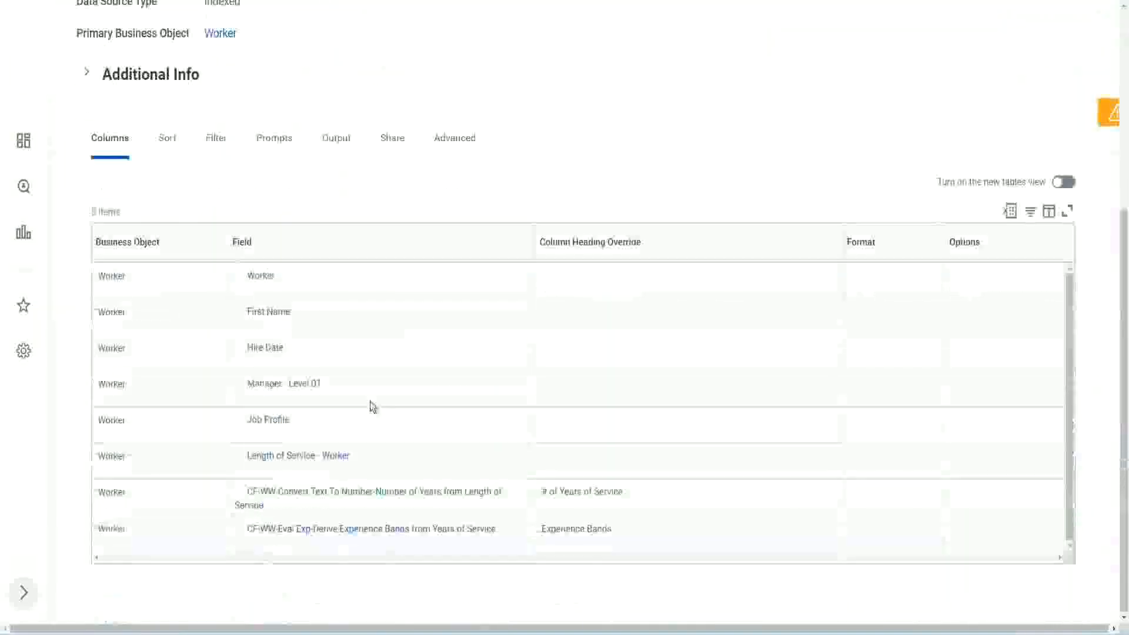
right_click(306, 536)
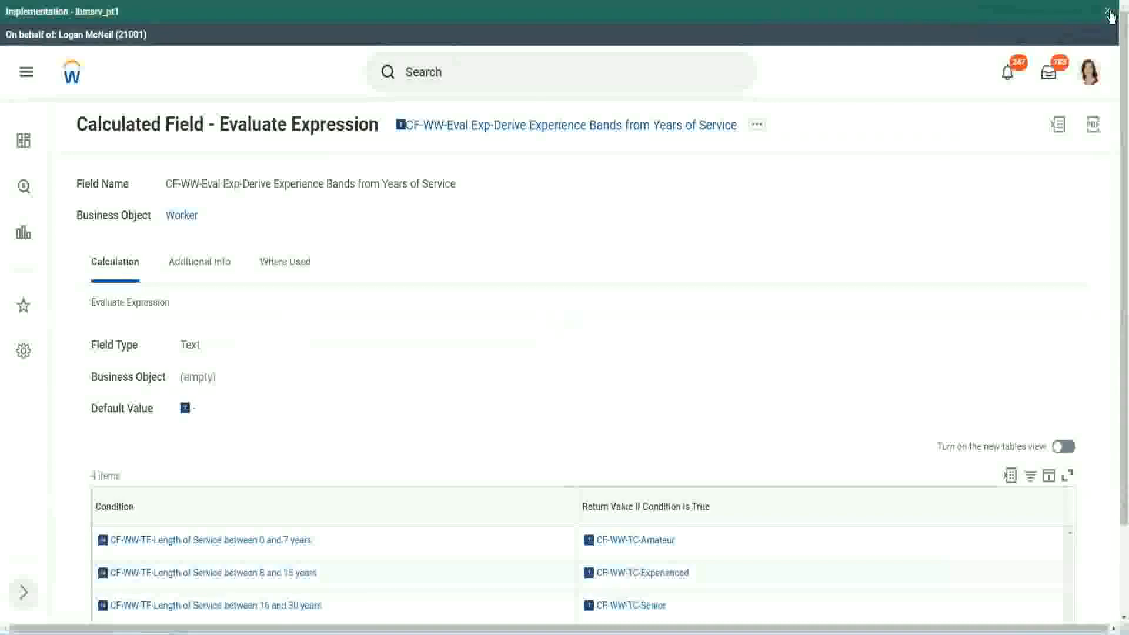
left_click(1108, 13)
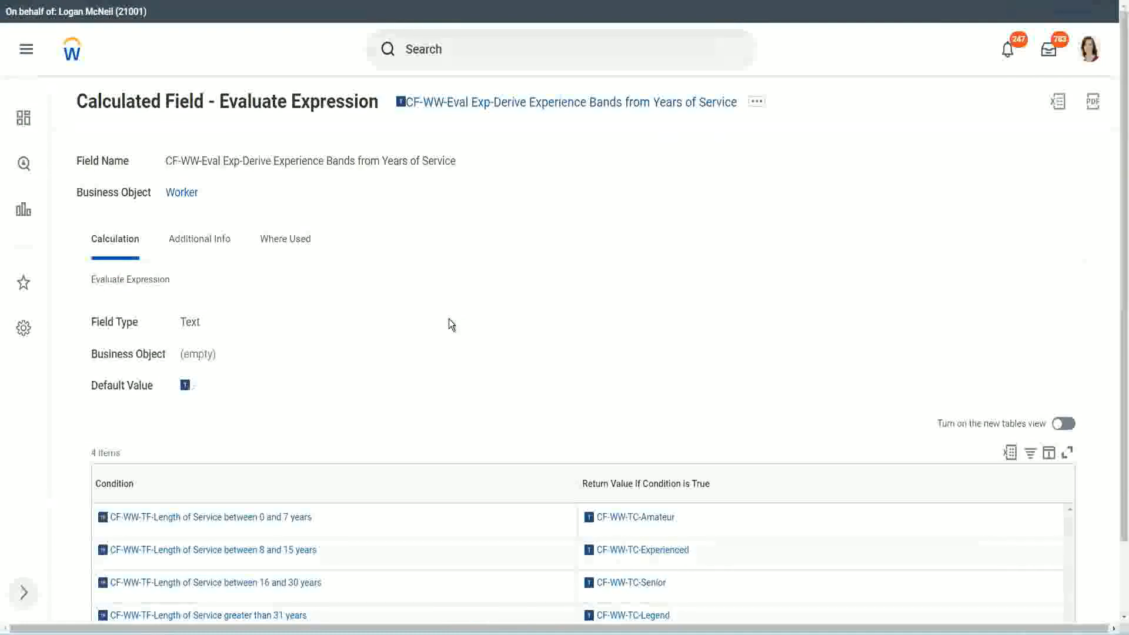
scroll(471, 319, "down", 2)
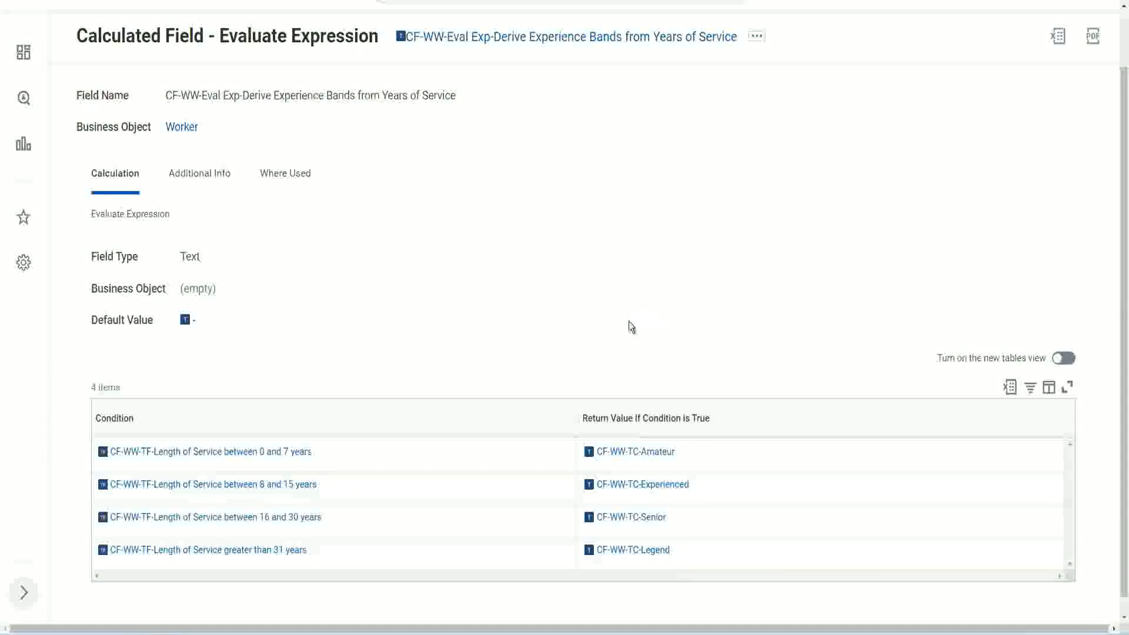
Copy the name of the calculated field CF-WW-Eval Exp-Derive Experience Bands from Years of Service
left_click(511, 415)
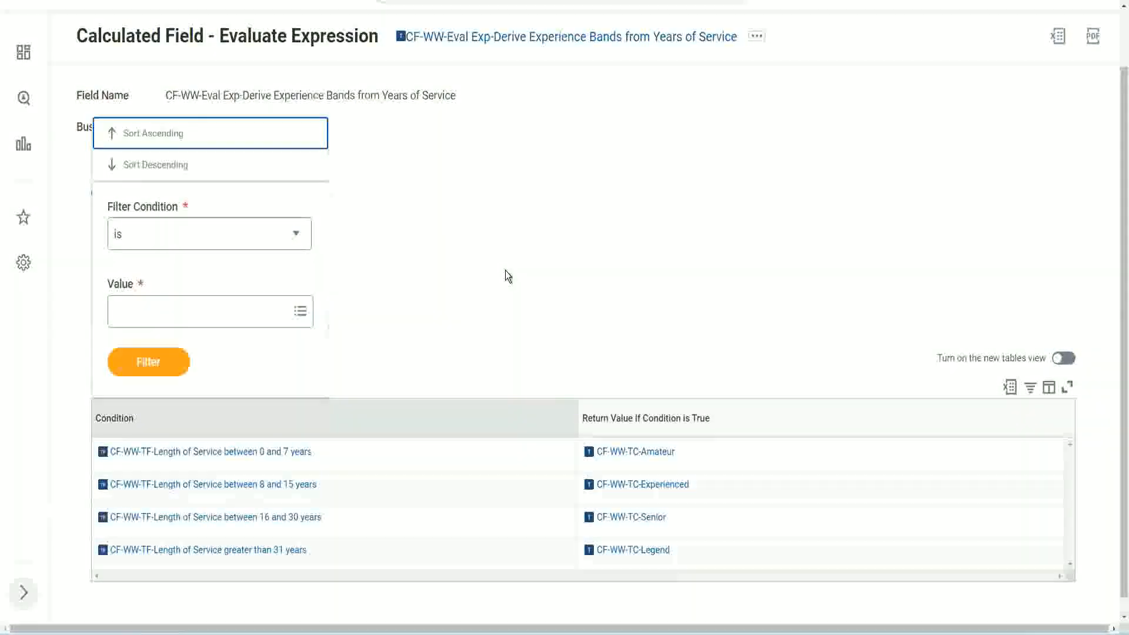
left_click(507, 275)
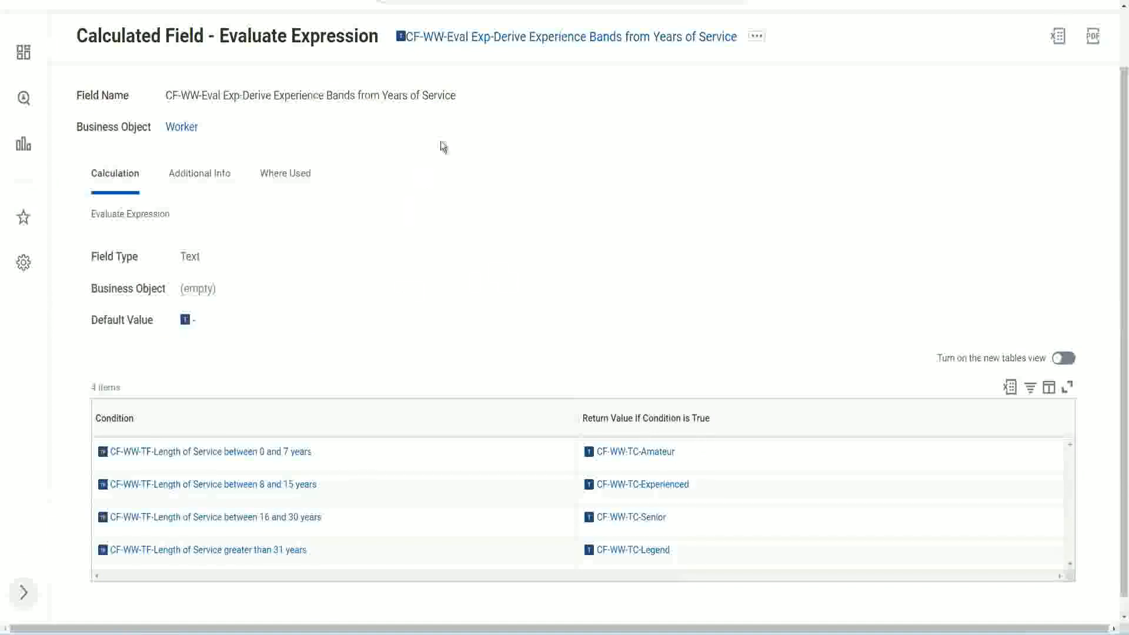
right_click(497, 41)
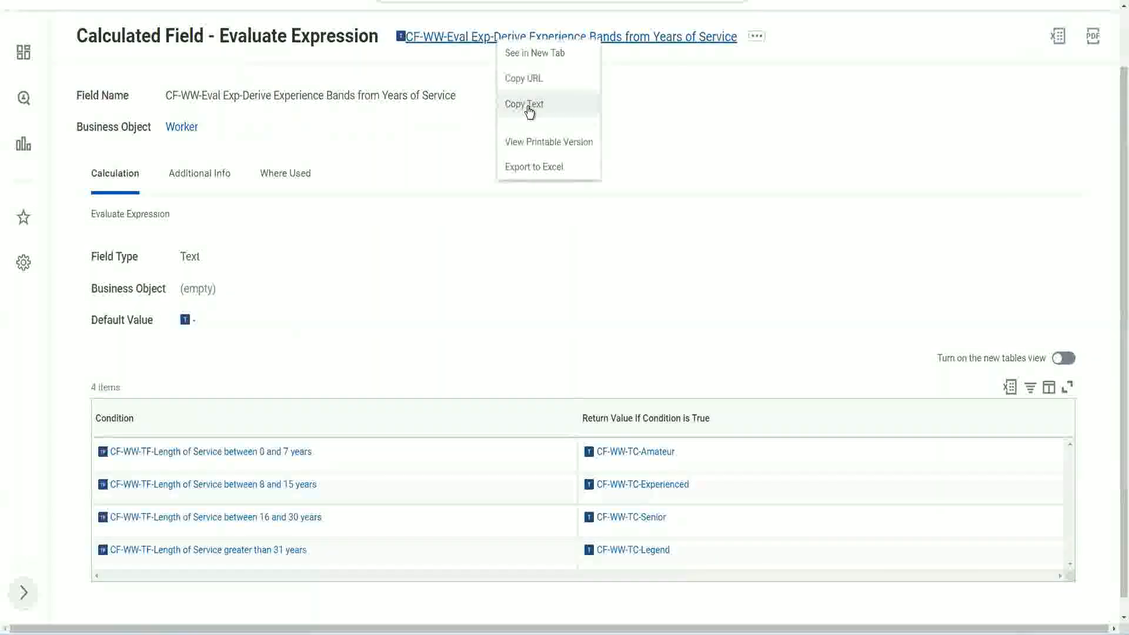
left_click(529, 110)
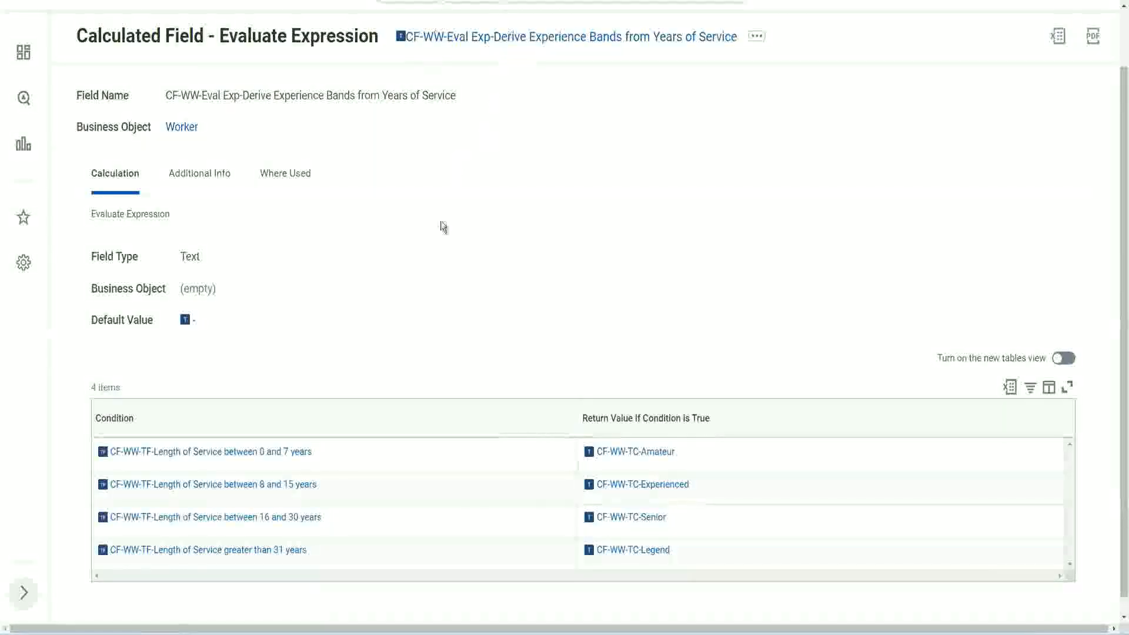
Return to the WW Employee Details report definition and search for "create cal field" to open the Create Calculated Field task
scroll(440, 232, "up", 2)
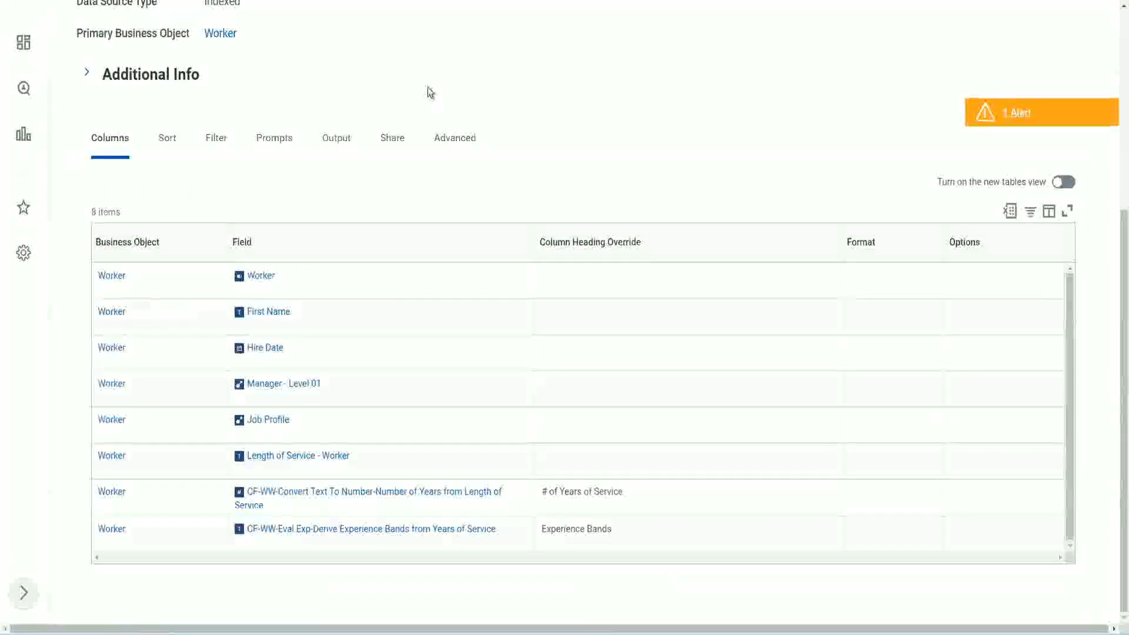
scroll(425, 90, "up", 5)
left_click(458, 71)
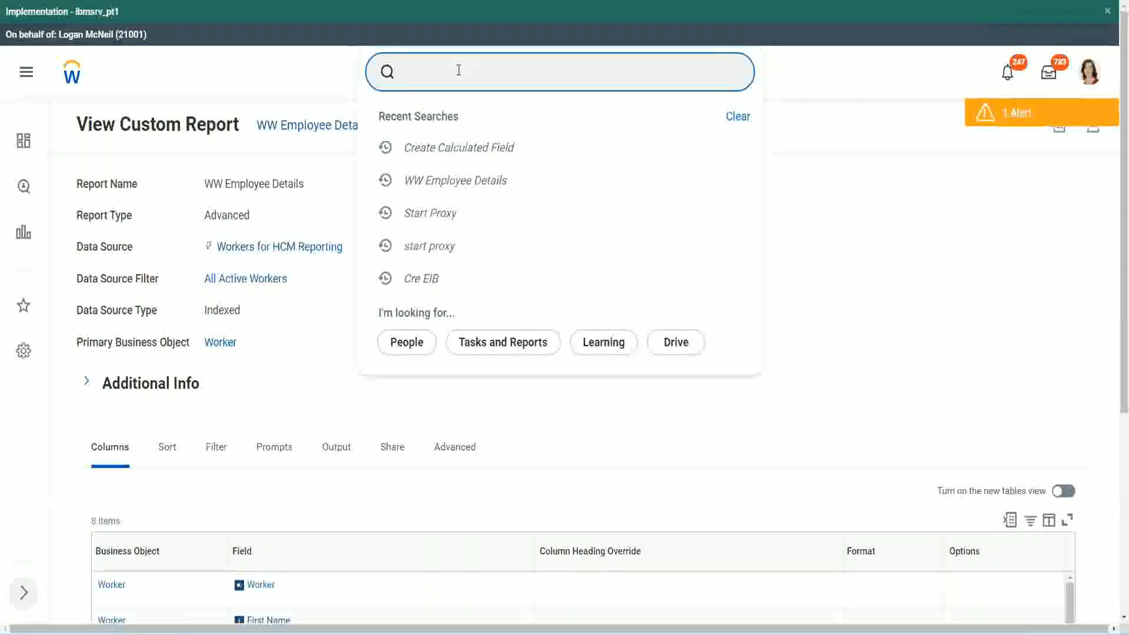
type("create cal field")
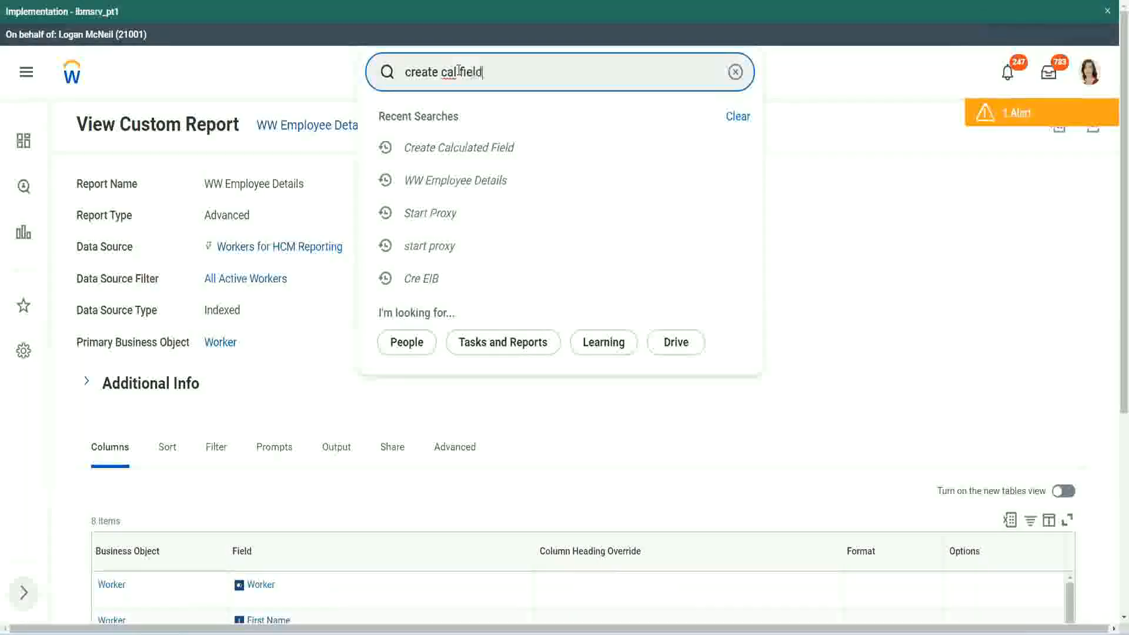
left_click(474, 122)
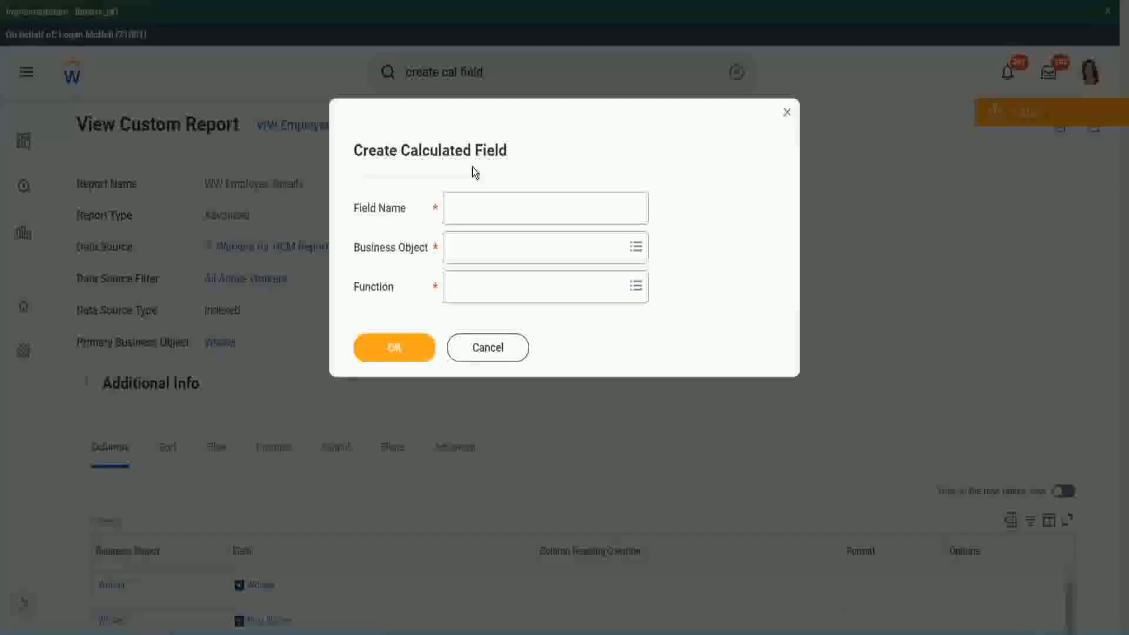
Enter the copied name CF-WW-Eval Exp-Derive Experience Bands from Years of Service as the field name and insert "Bands" after "Eval Exp"
left_click(478, 210)
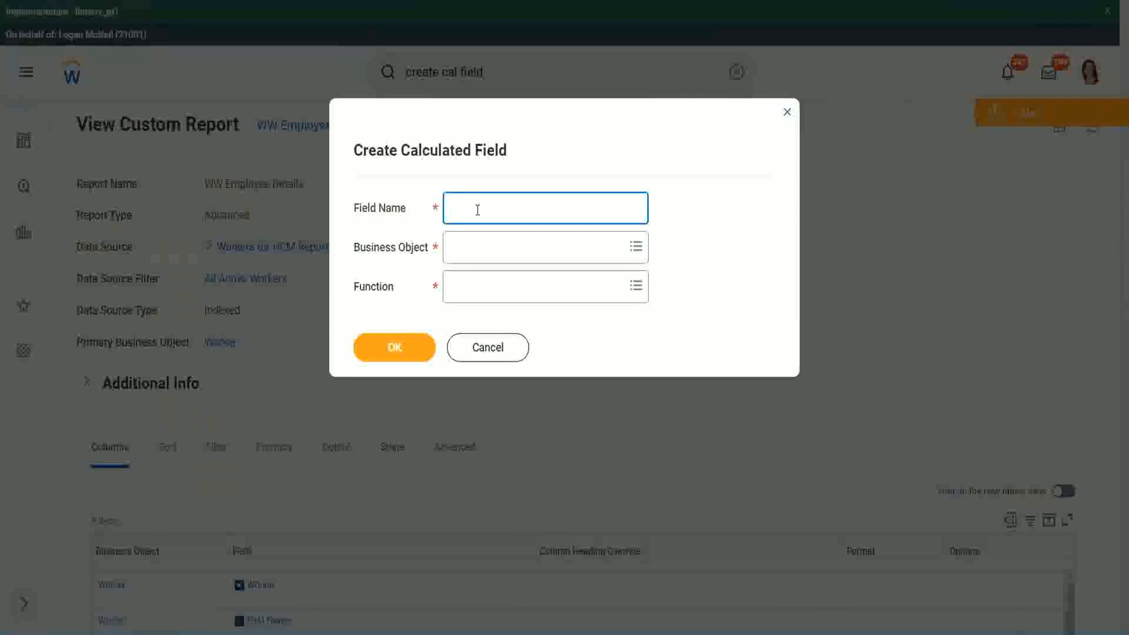
key("ctrl+v")
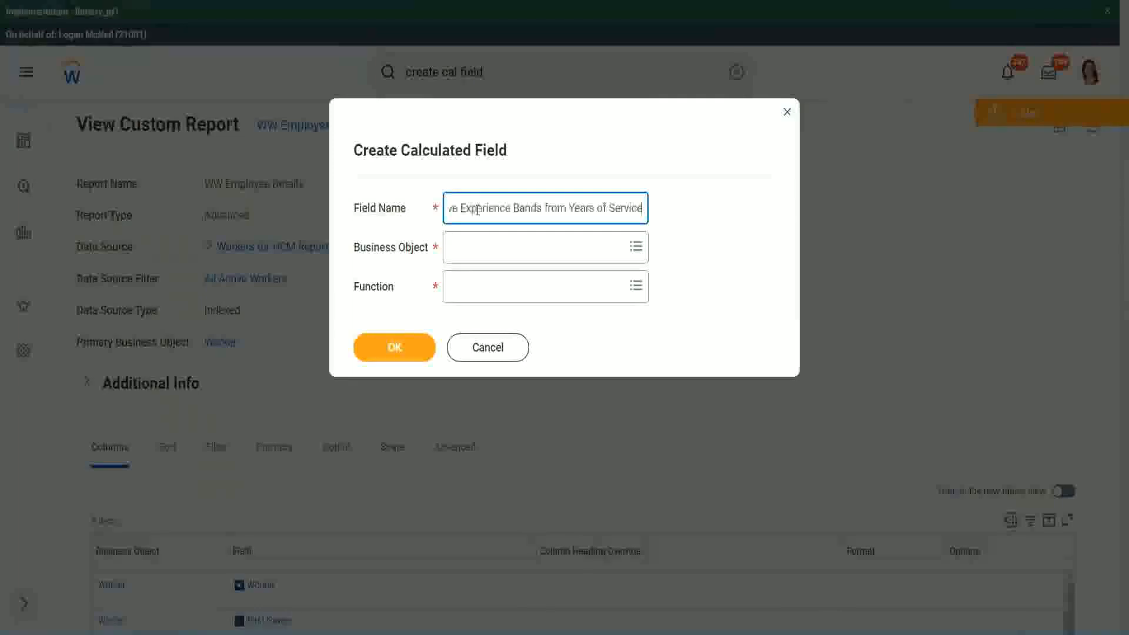
left_click_drag(501, 206, 411, 190)
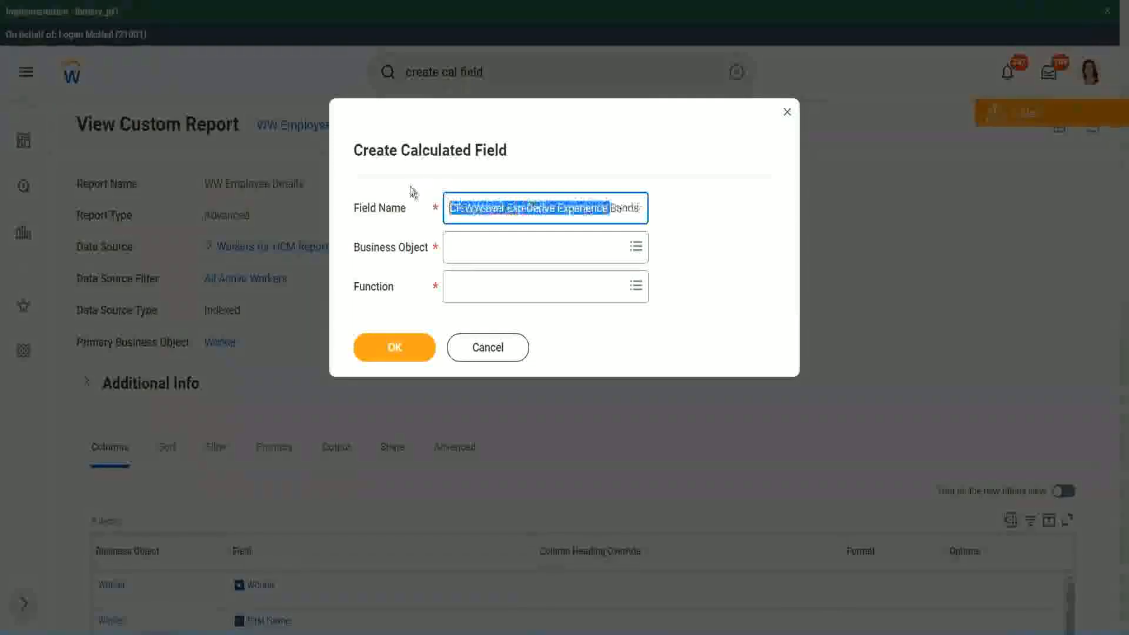
left_click(504, 207)
left_click_drag(507, 210, 523, 209)
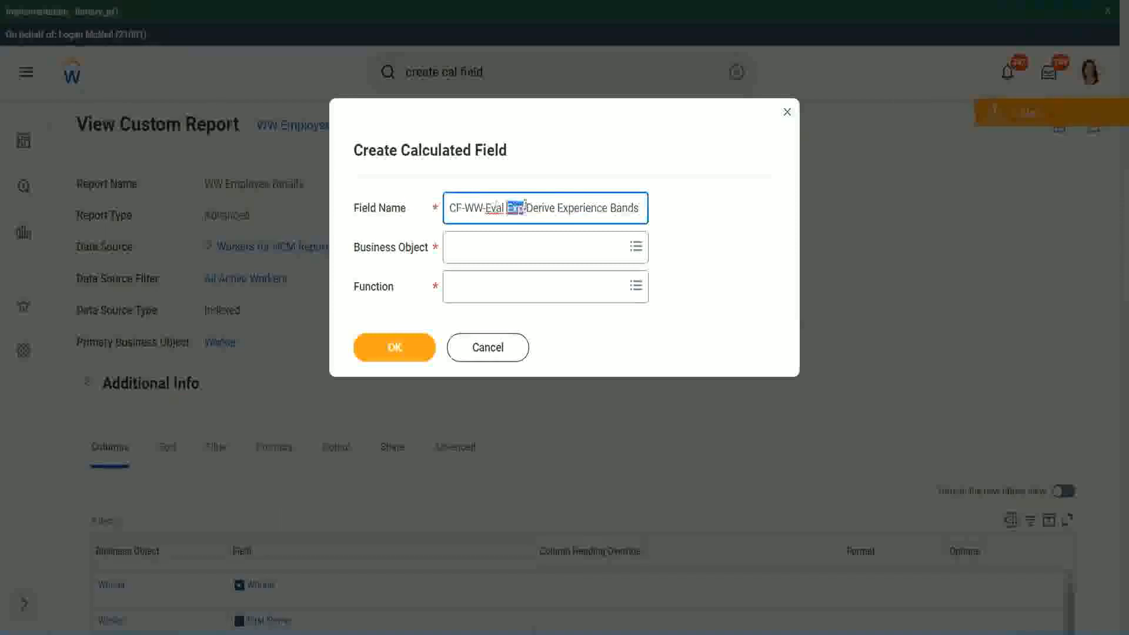
left_click(523, 210)
type("bands")
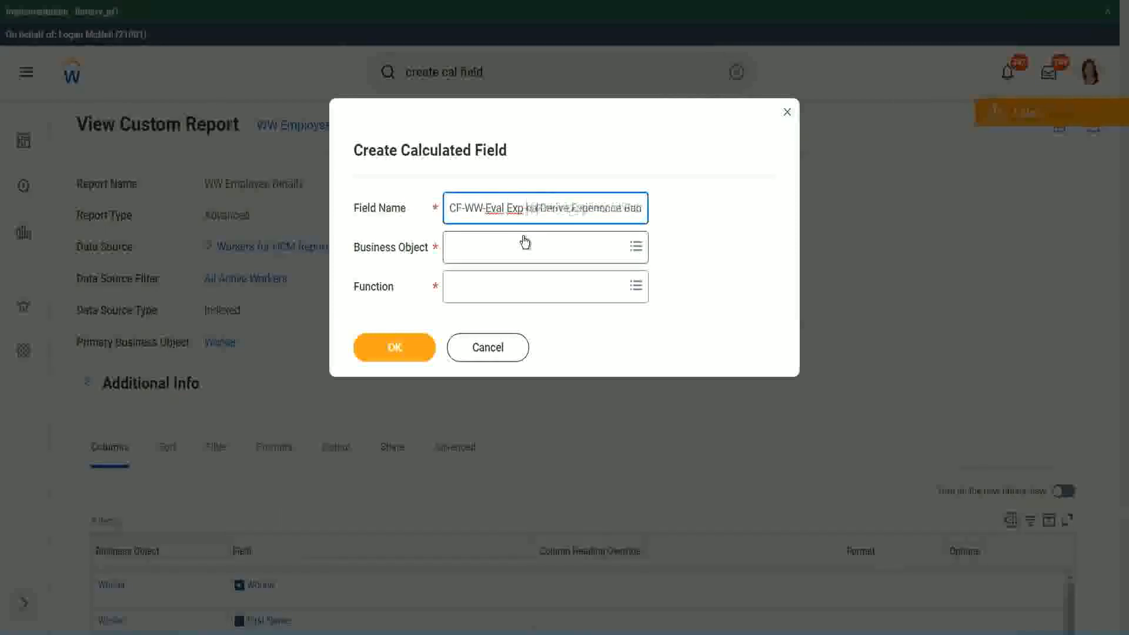
key("Left")
key("Left")
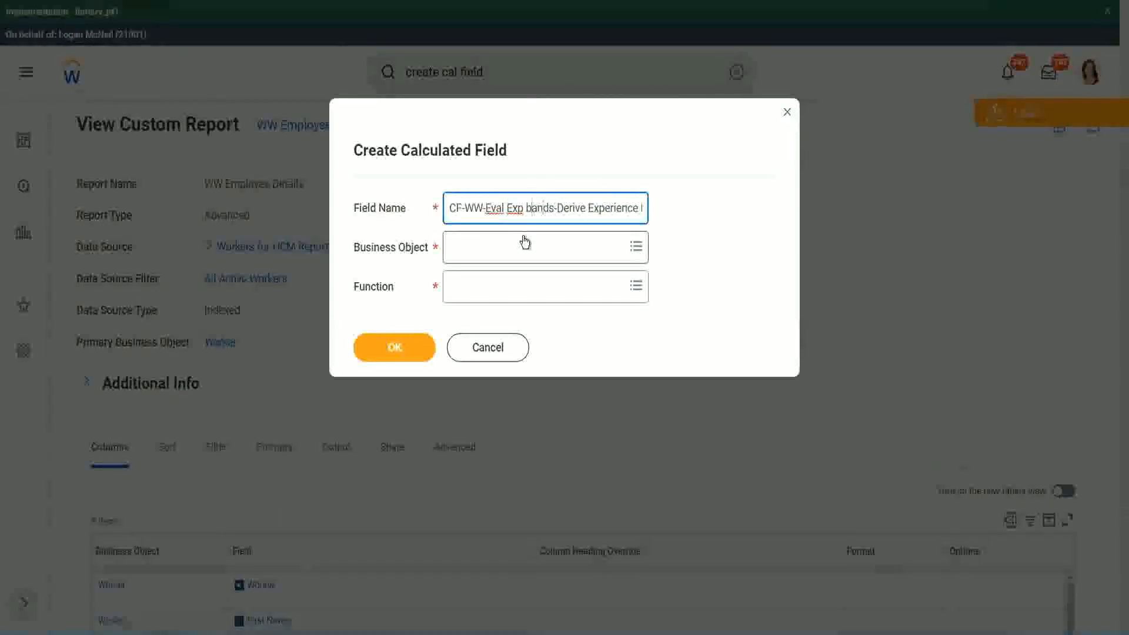
key("shift+Left")
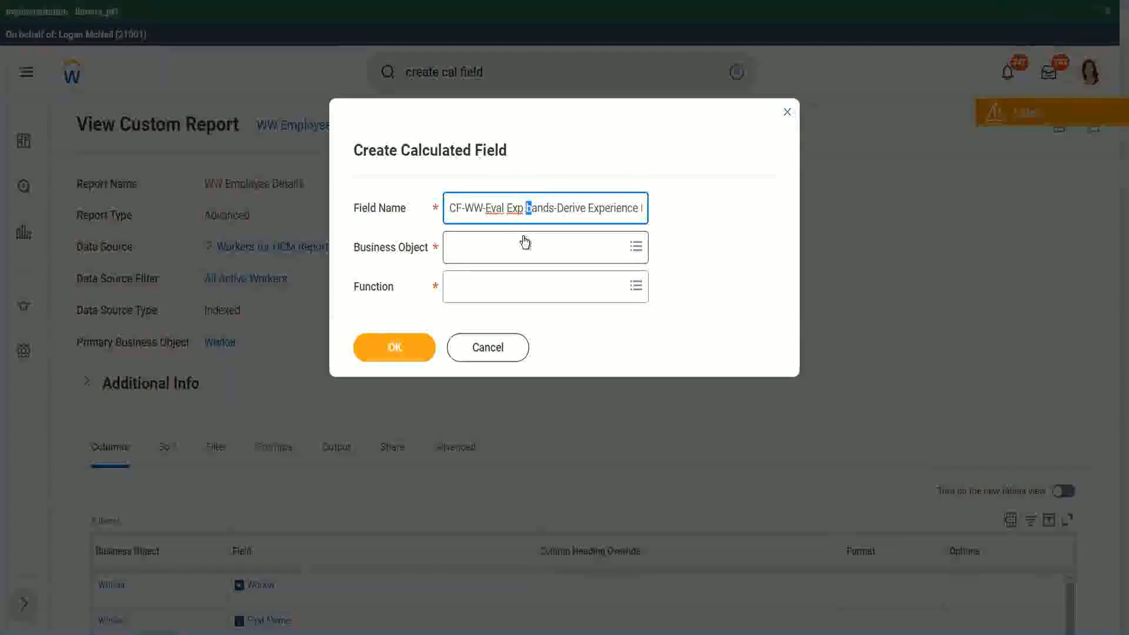
type("B")
key("Right")
key("Right")
key("Right")
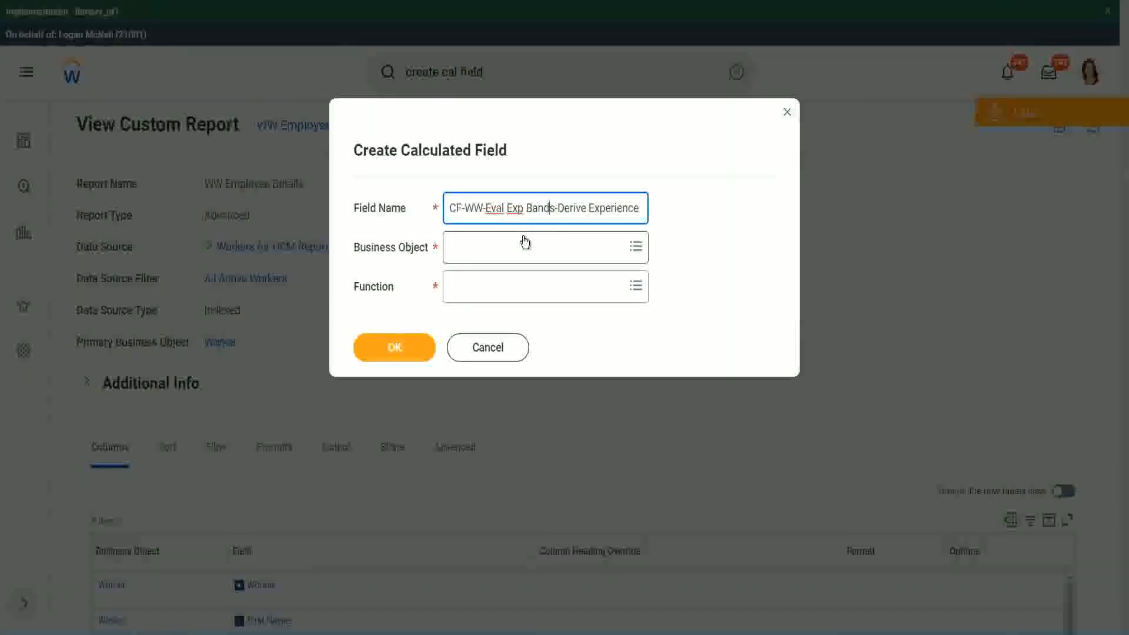
key("Right")
type("Band")
key("Right")
key("Right")
key("Right")
key("Right")
key("Right")
key("Right")
key("Right")
key("Right")
key("Right")
key("Right")
key("Right")
key("Right")
key("Right")
key("Right")
key("Right")
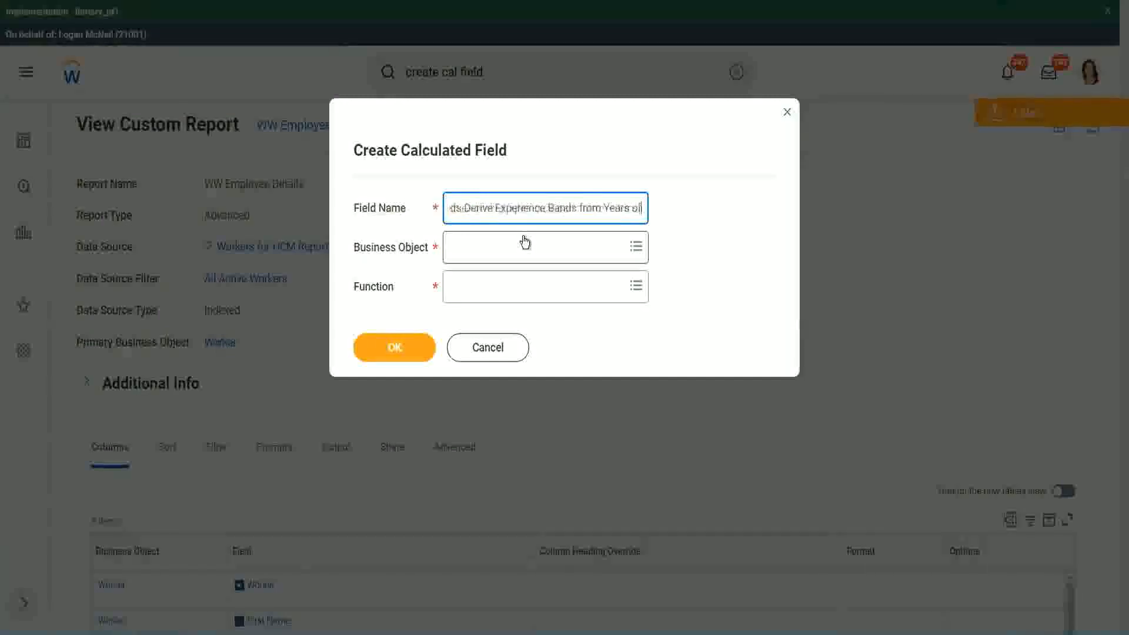
Replace "Derive" with "Determine" in the new calculated field's name
key("Left")
key("Left")
key("Left")
key("Left")
key("Left")
key("Left")
key("Left")
key("Left")
key("Left")
key("Left")
key("Left")
key("Left")
key("Left")
key("Left")
key("Left")
key("Left")
key("Left")
key("Left")
key("Left")
key("Left")
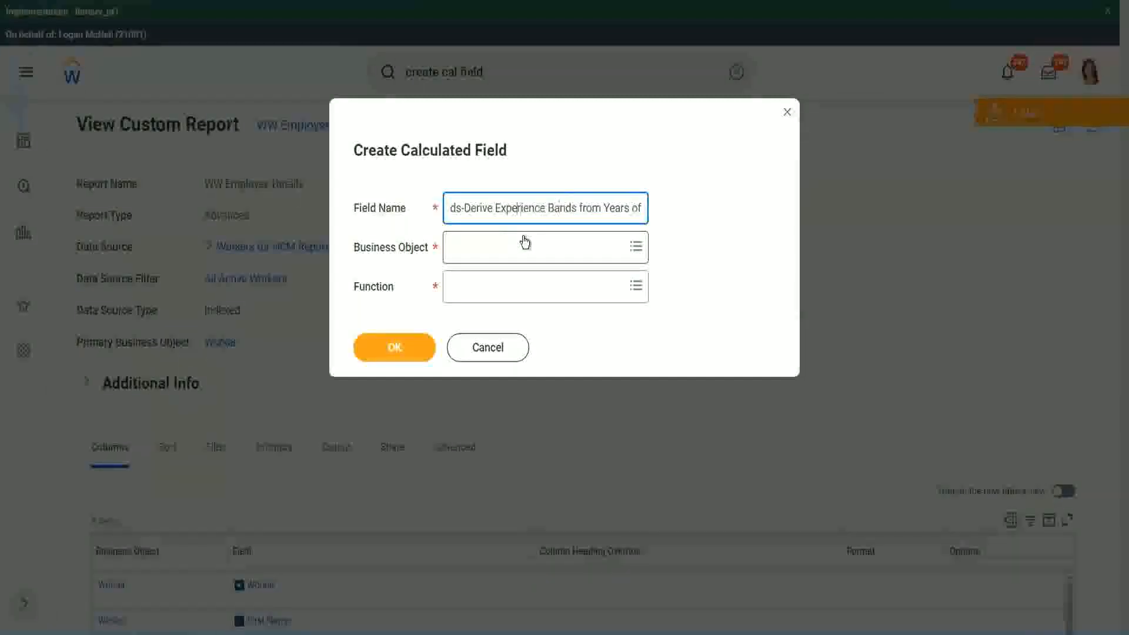
key("Left")
key("Left")
key("Left")
key("shift+Left")
key("shift+Left")
key("shift+Left")
key("shift+Left")
key("shift+Left")
key("shift+Left")
type("Determine")
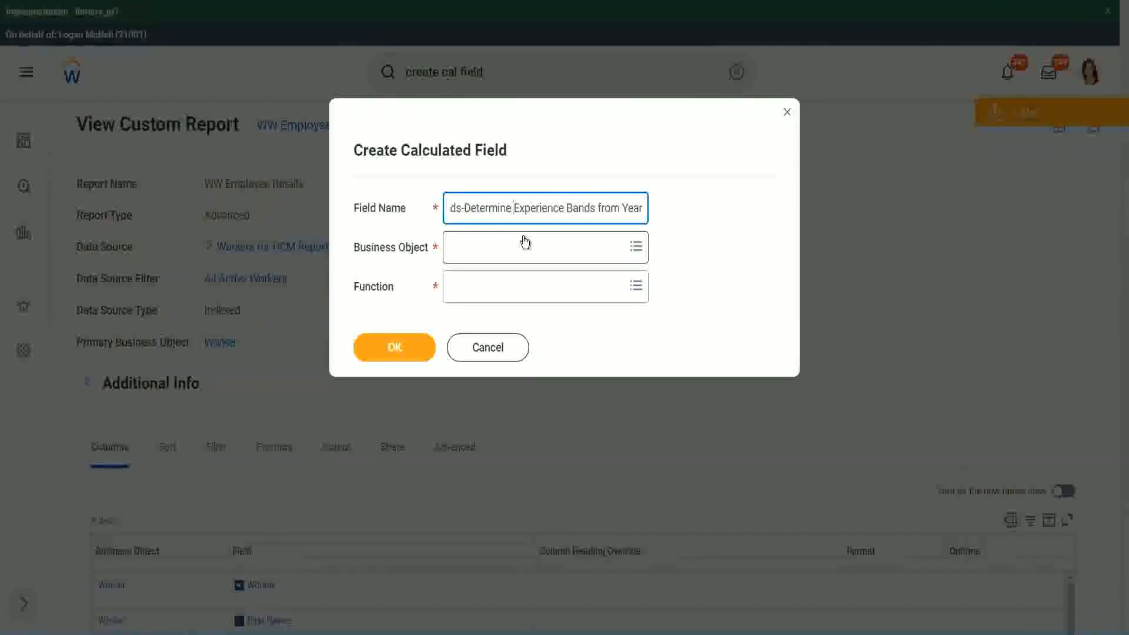
key("Right")
key("Right")
key("Right")
key("Right")
key("Right")
key("Right")
key("Right")
key("Right")
key("Right")
key("Right")
key("Right")
key("Right")
key("Right")
key("Right")
key("Right")
key("Right")
key("Right")
key("Right")
key("Right")
key("Right")
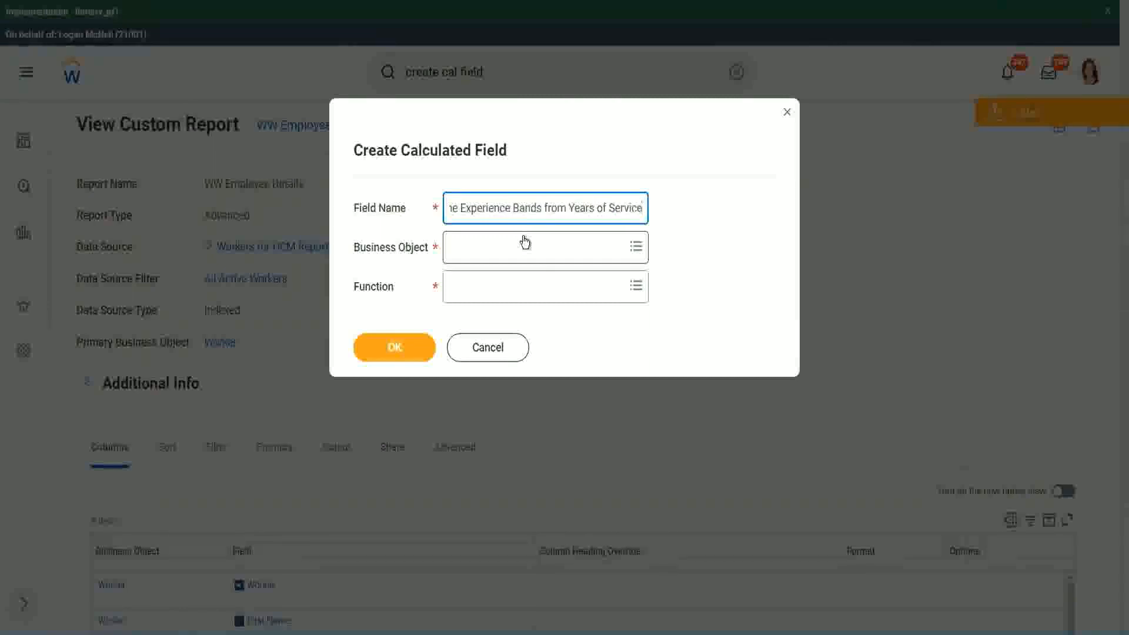
Set the business object to Worker and the function to Evaluate Expression Band
left_click(502, 248)
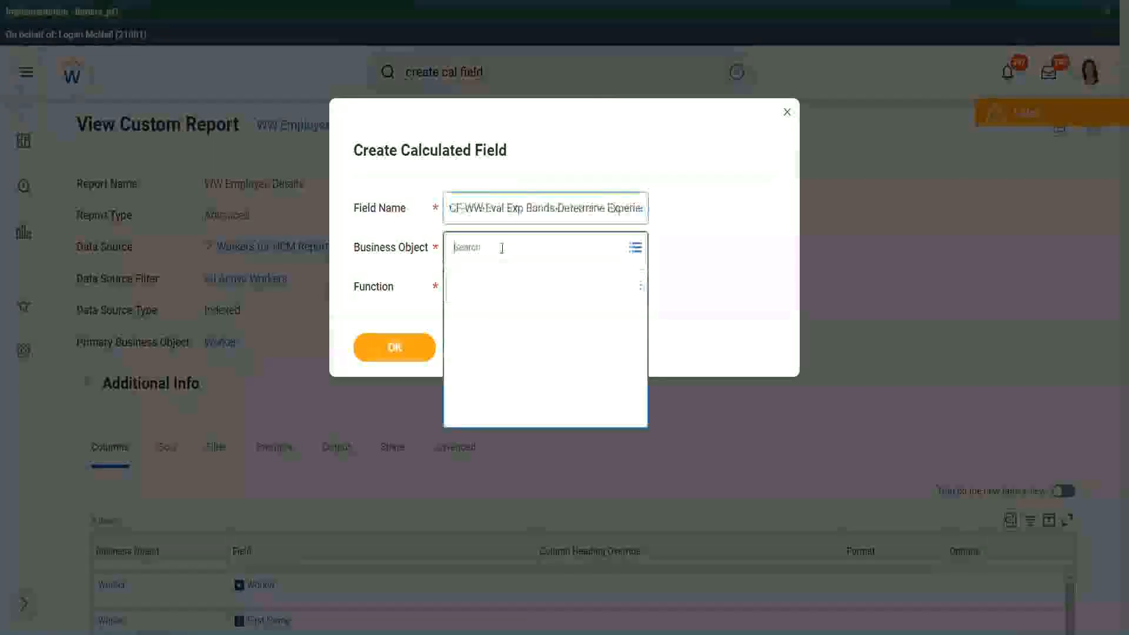
type("worker")
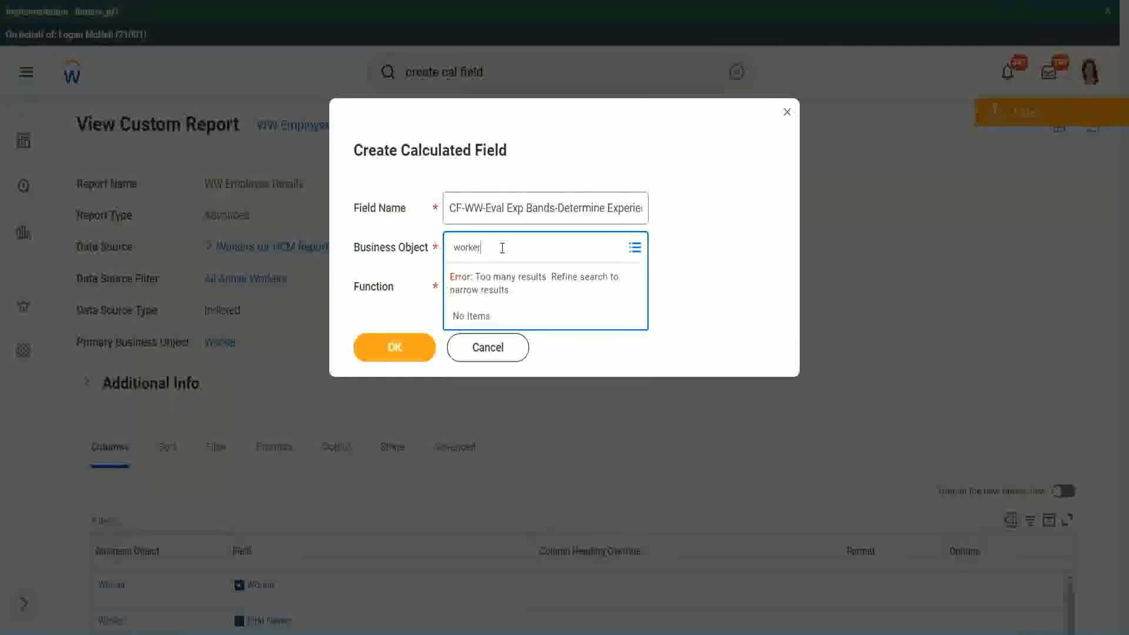
key("Return")
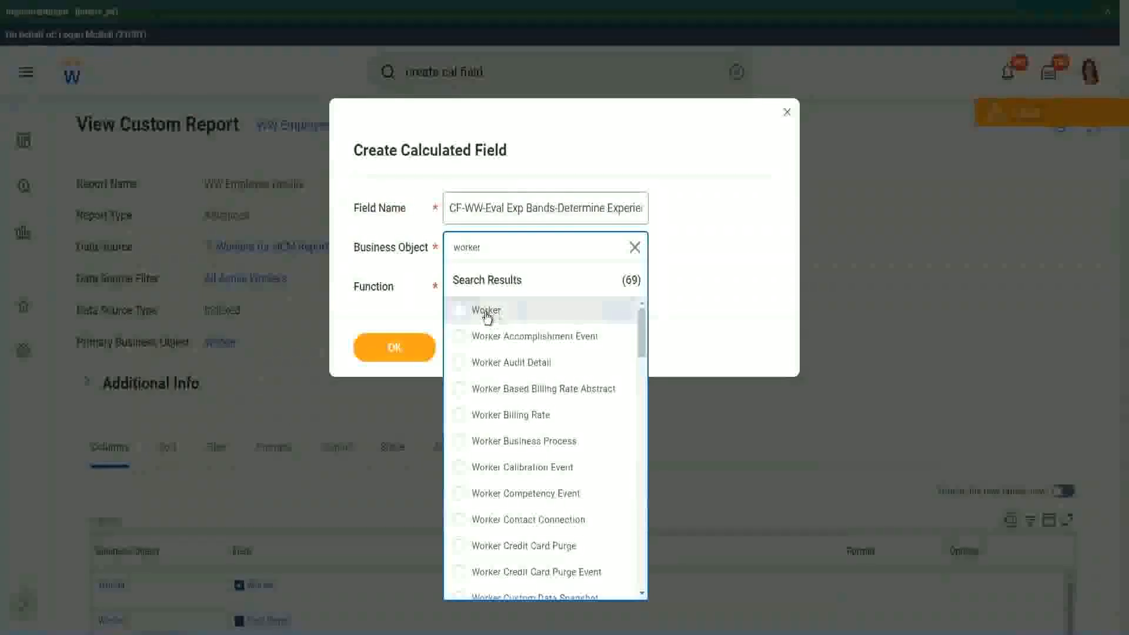
left_click(487, 312)
left_click(477, 285)
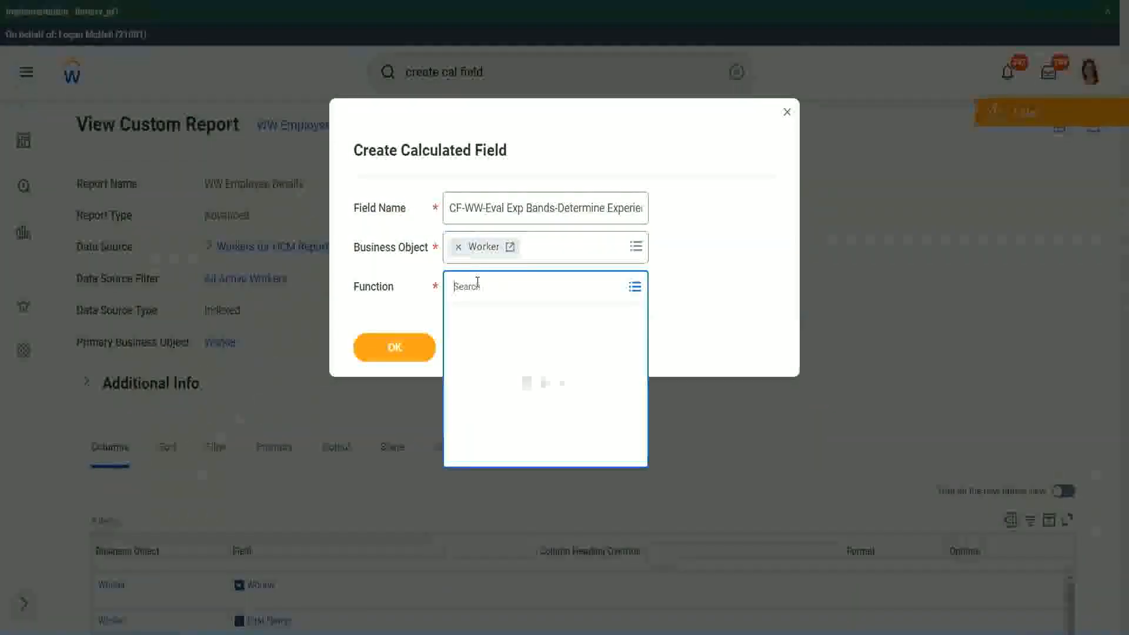
type("eval exp")
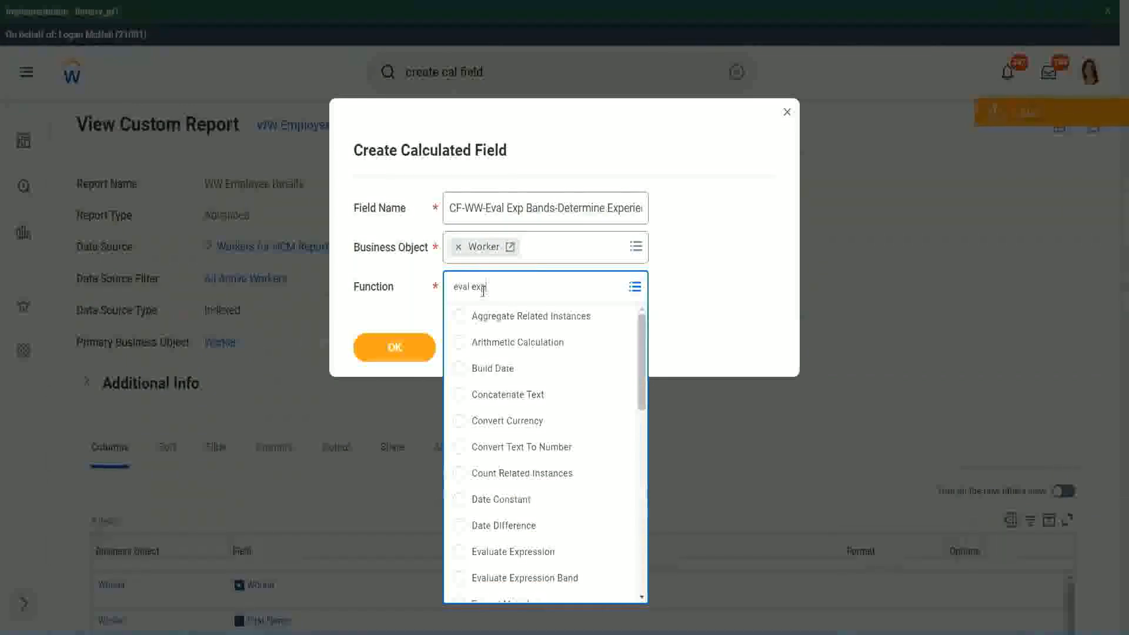
key("Return")
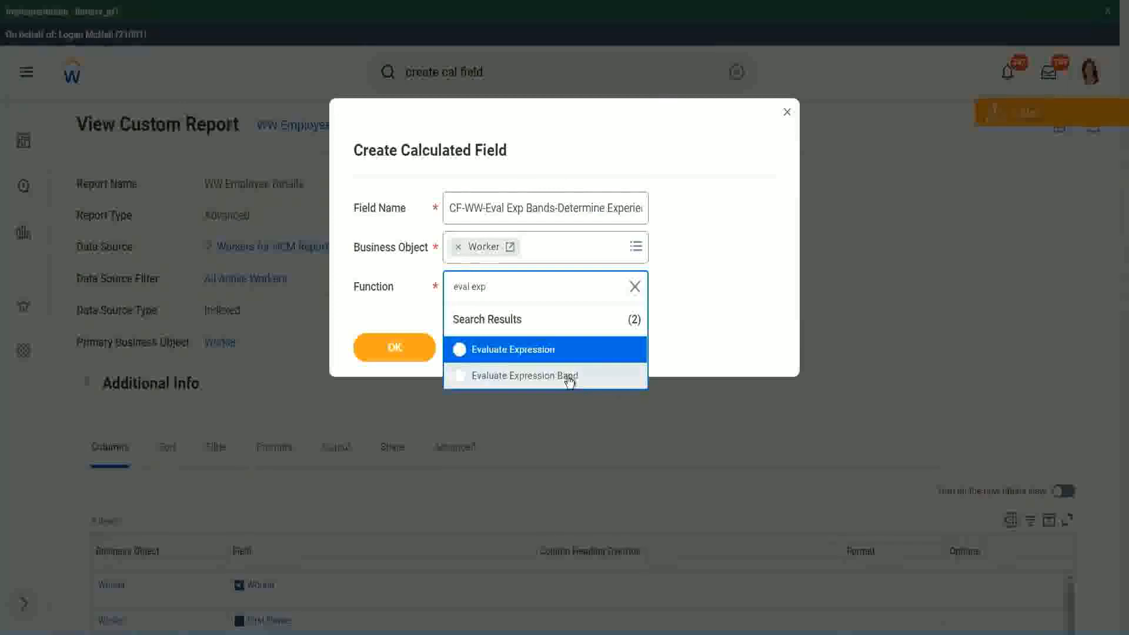
left_click(569, 378)
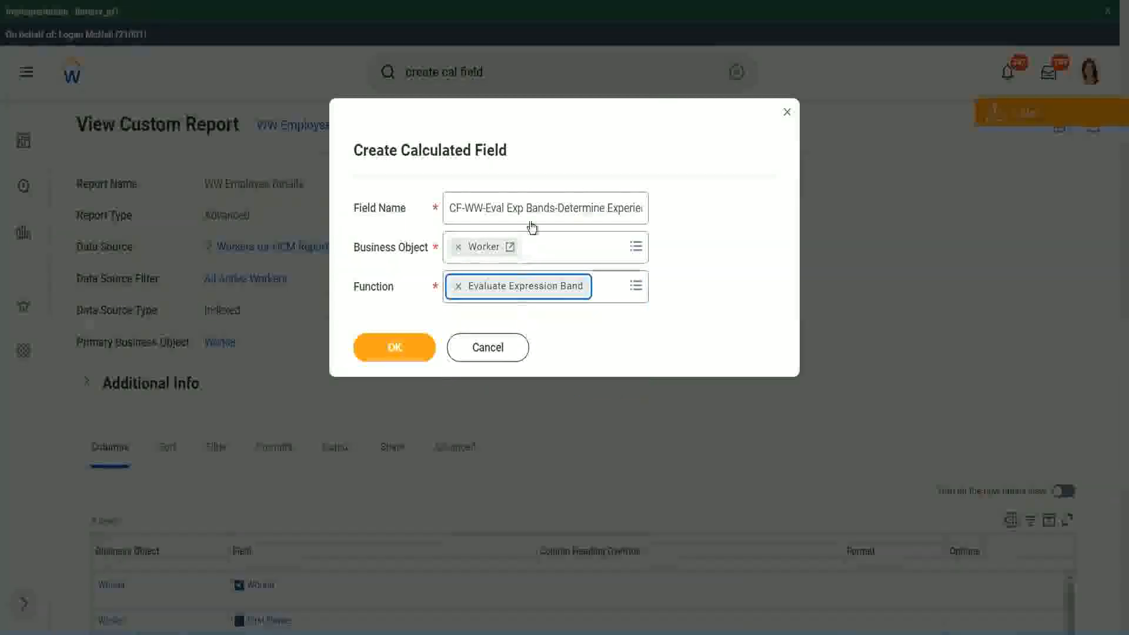
Shorten "Bands" after "Eval Exp" in the field name to "Band" and continue to the field's calculation setup
left_click(553, 206)
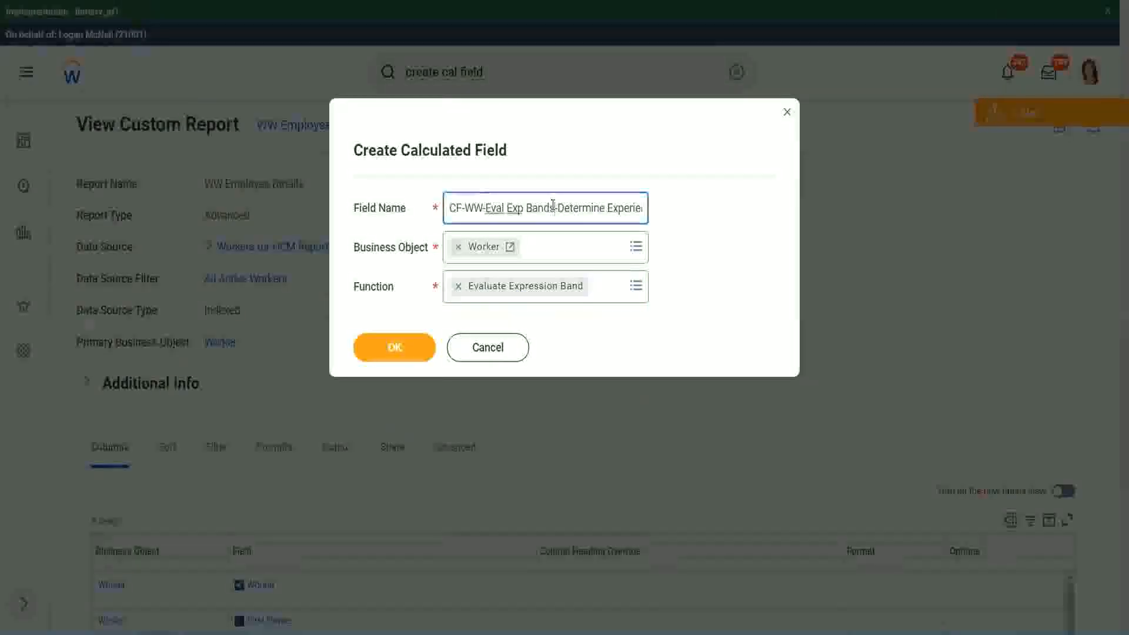
key("BackSpace")
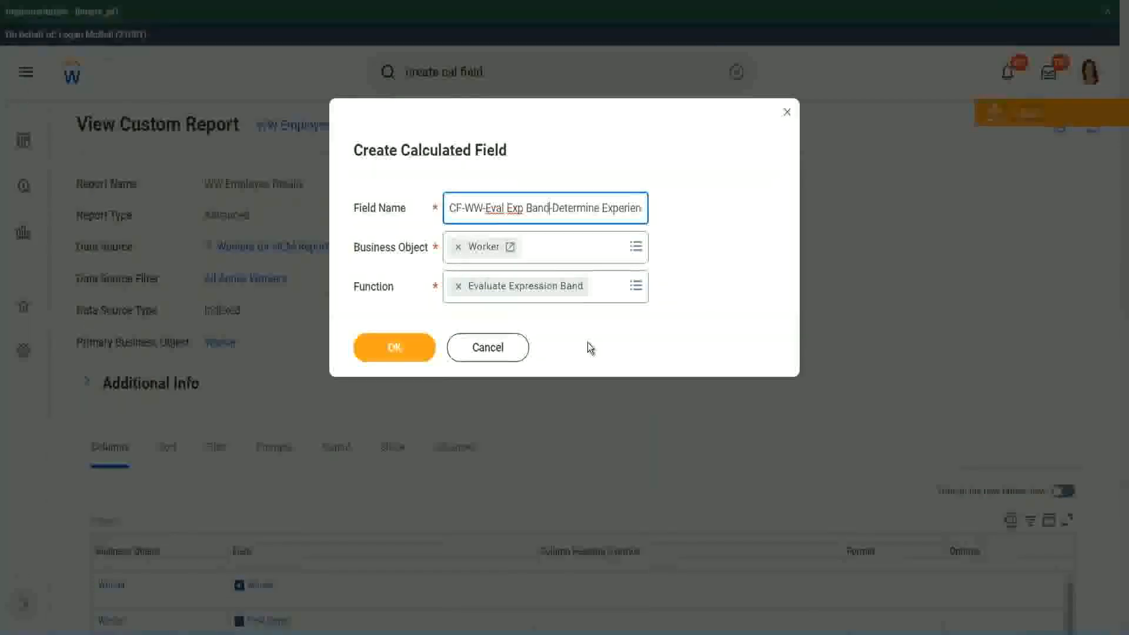
left_click(399, 350)
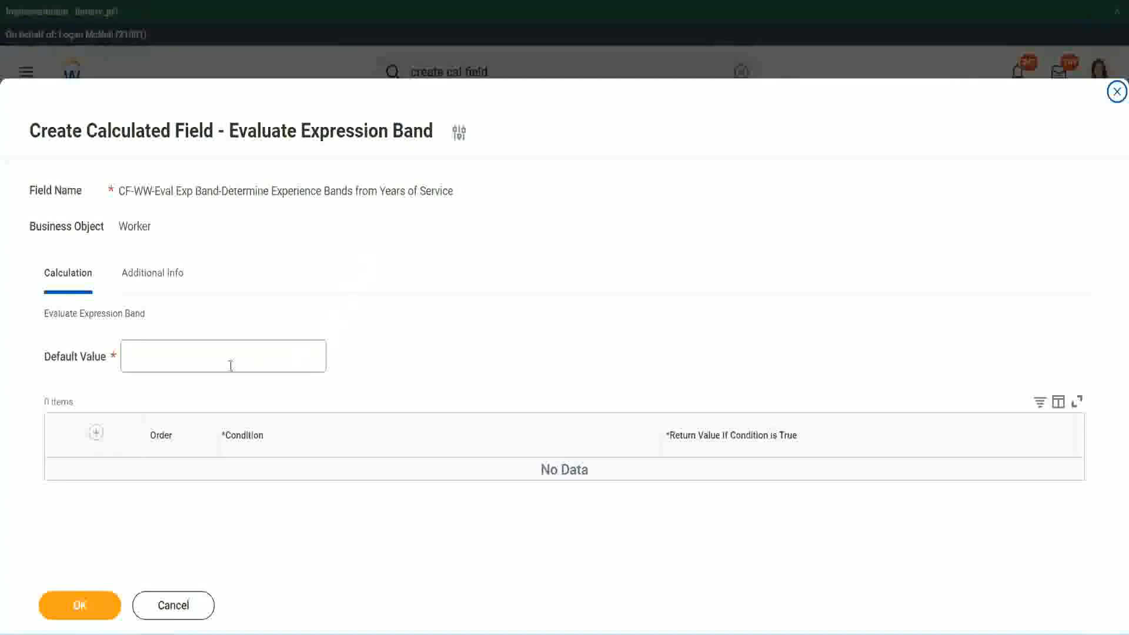
Set the default value to "-" and add the first condition row
left_click(163, 362)
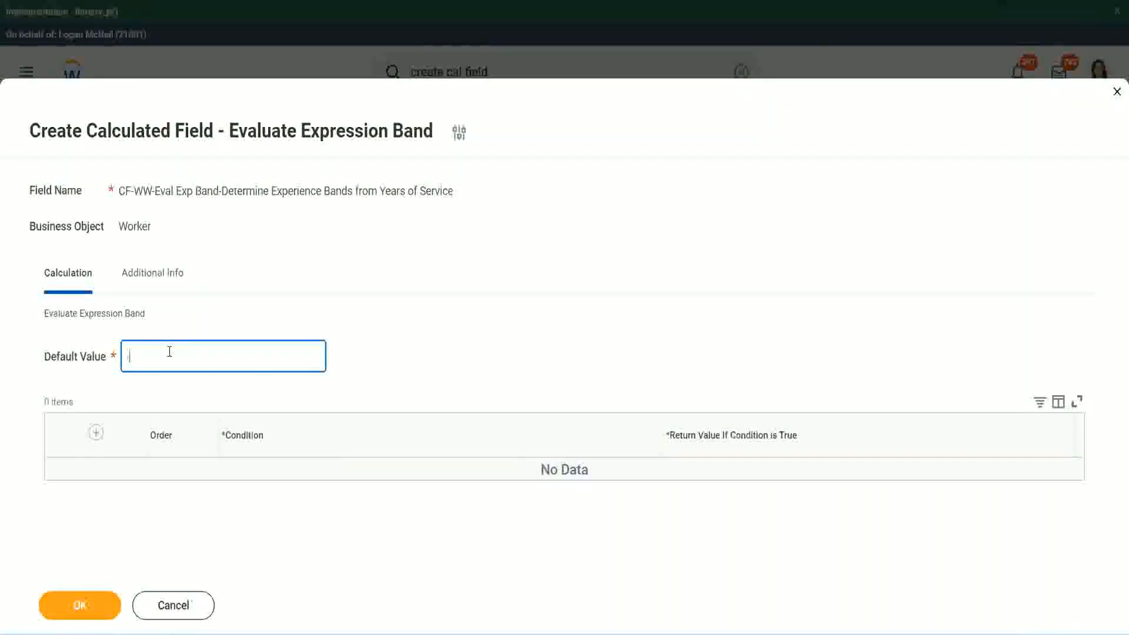
type("-")
left_click(96, 433)
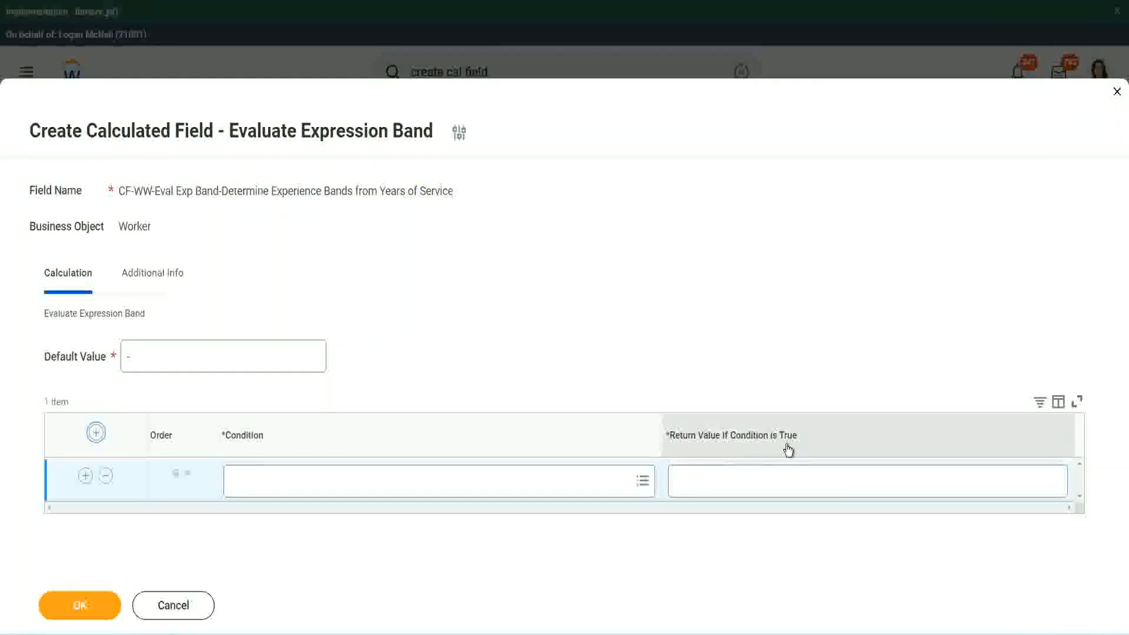
left_click(735, 480)
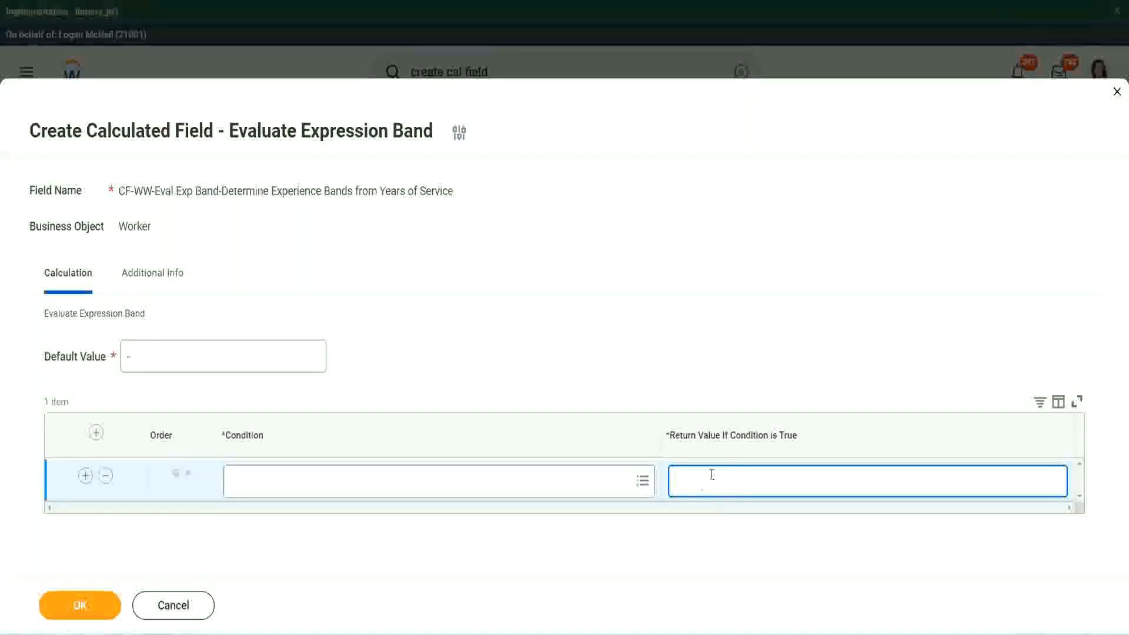
type("adkjdjaidjaijdi")
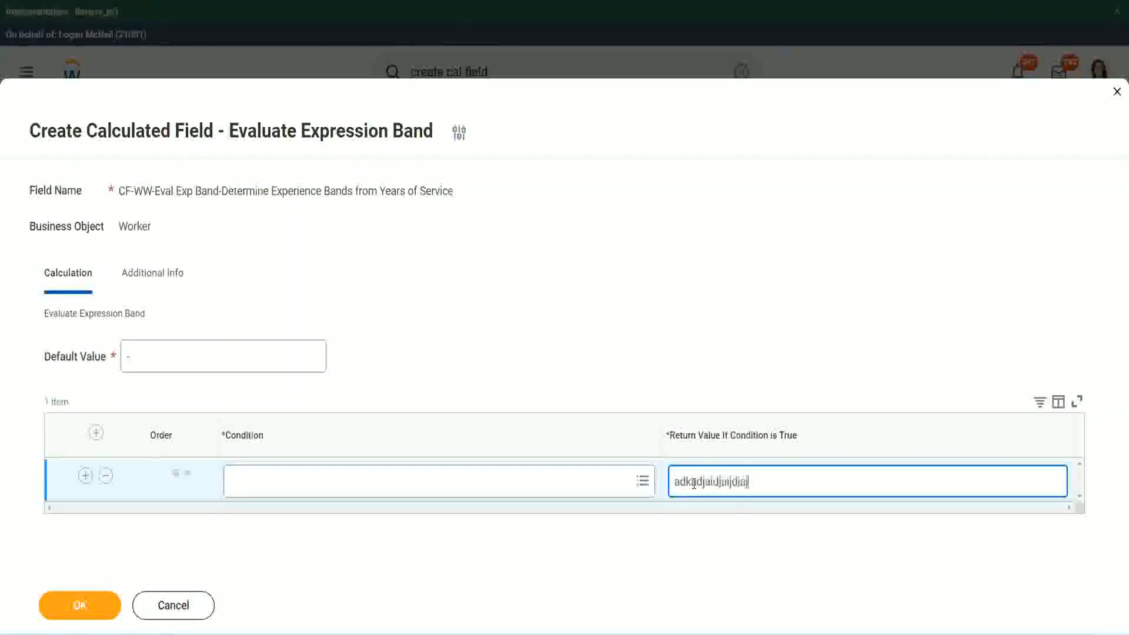
key("BackSpace")
key("BackSpace")
key("BackSpace")
key("BackSpace")
key("BackSpace")
key("BackSpace")
key("BackSpace")
key("BackSpace")
key("BackSpace")
key("BackSpace")
key("BackSpace")
key("BackSpace")
key("BackSpace")
key("BackSpace")
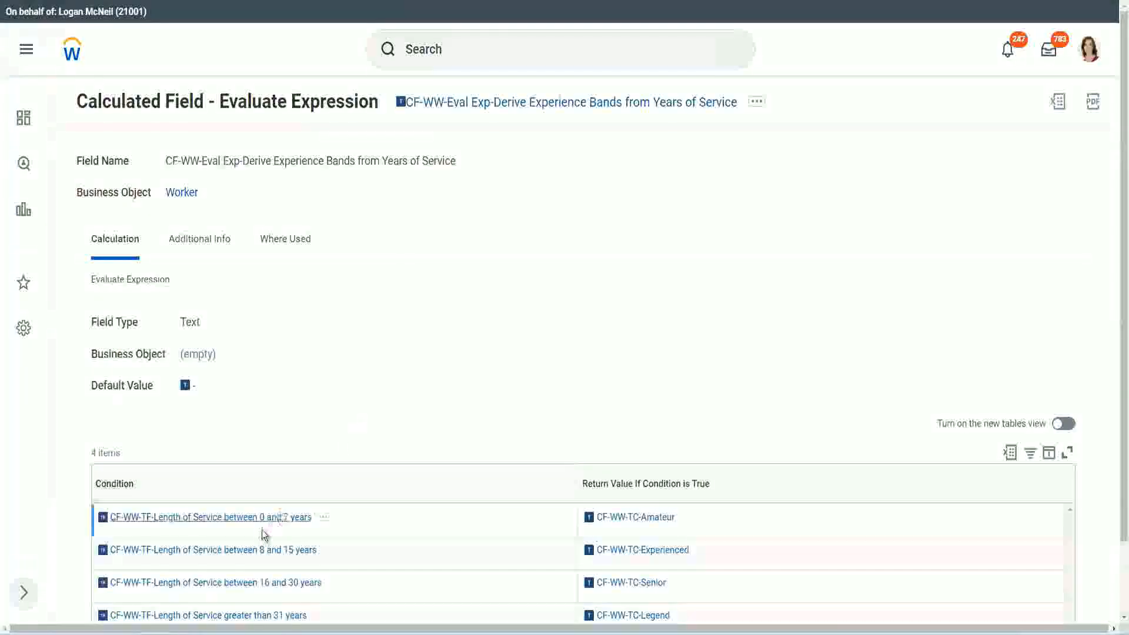
Copy CF-WW-TF-Length of Service between 0 and 7 years from the existing calculated field as the first row's condition, with return value Amateur
right_click(260, 528)
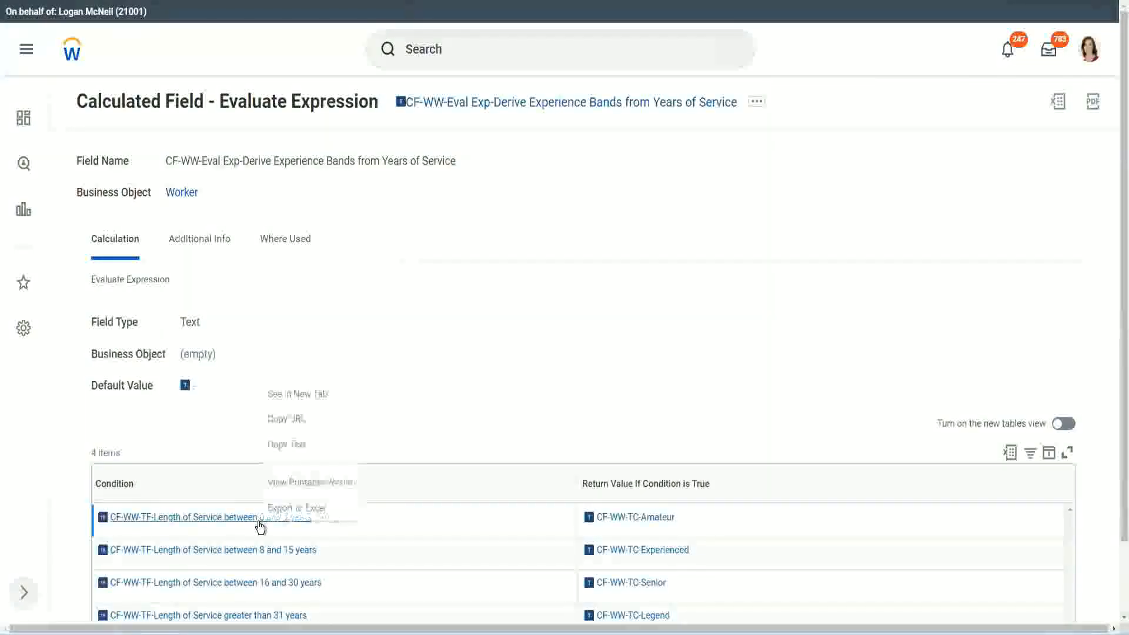
left_click(306, 444)
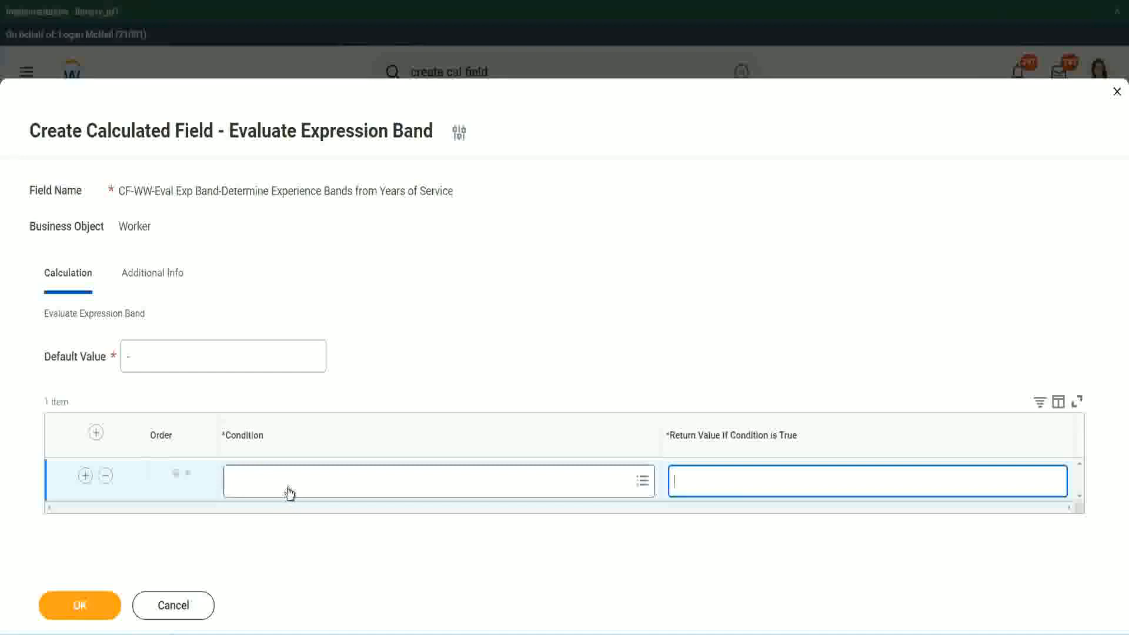
left_click(288, 487)
key("ctrl+v")
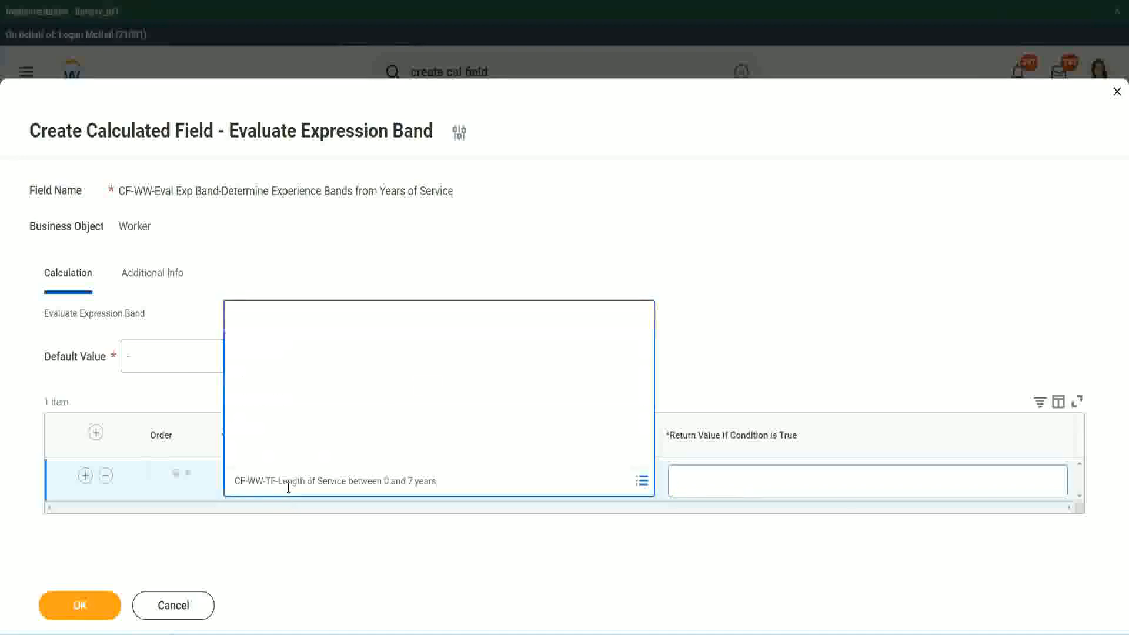
key("Return")
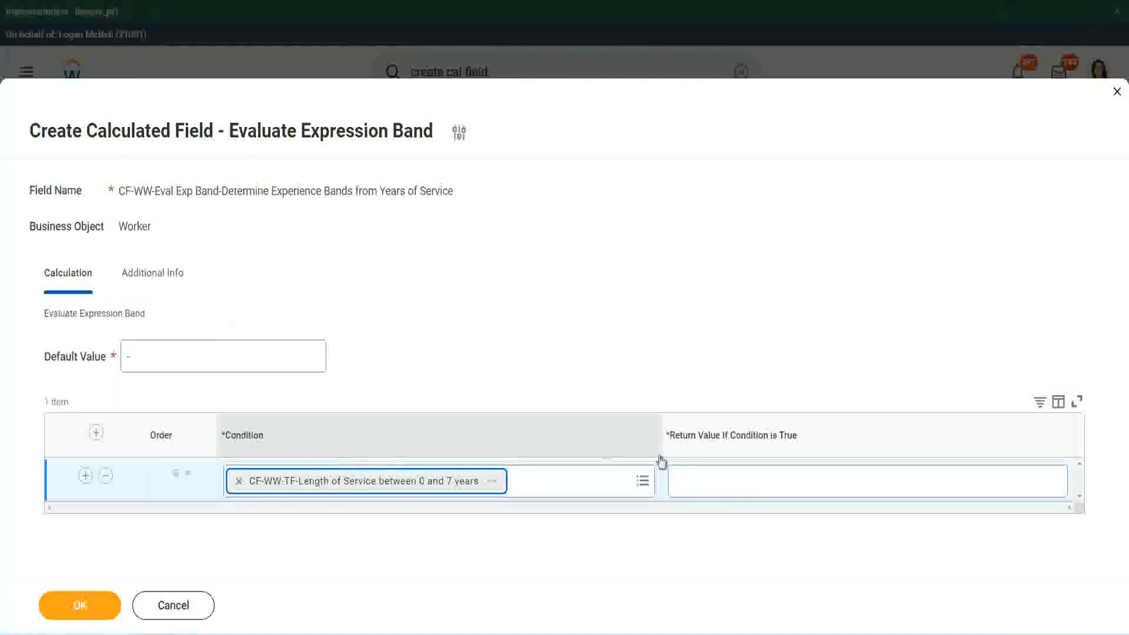
left_click(714, 470)
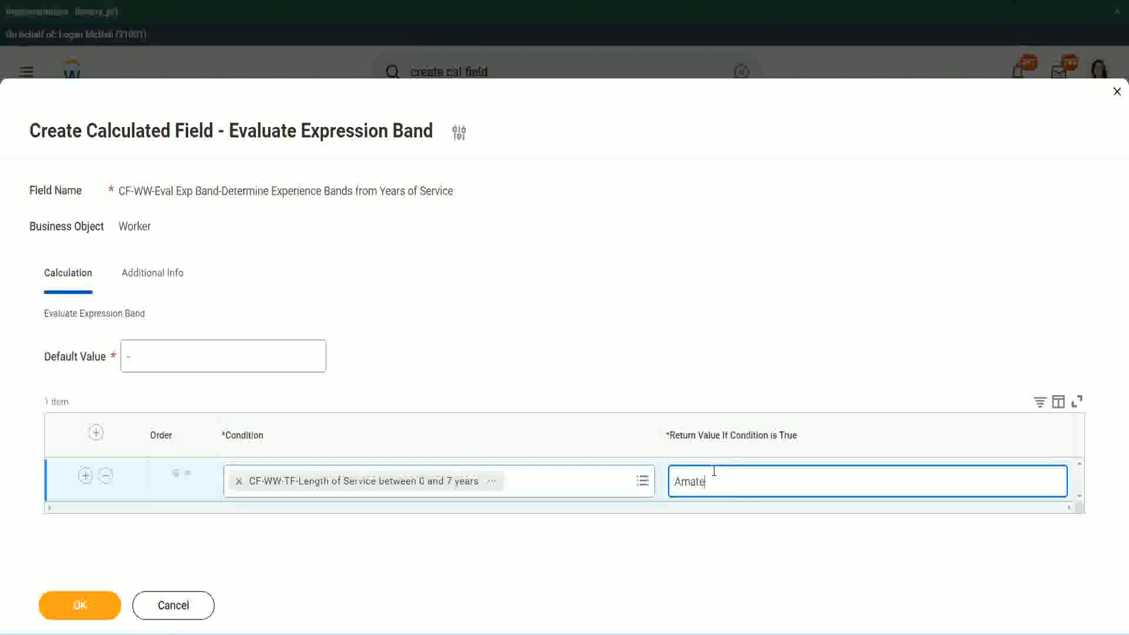
type("Amateur")
Add three more condition rows below the Amateur row
left_click(85, 475)
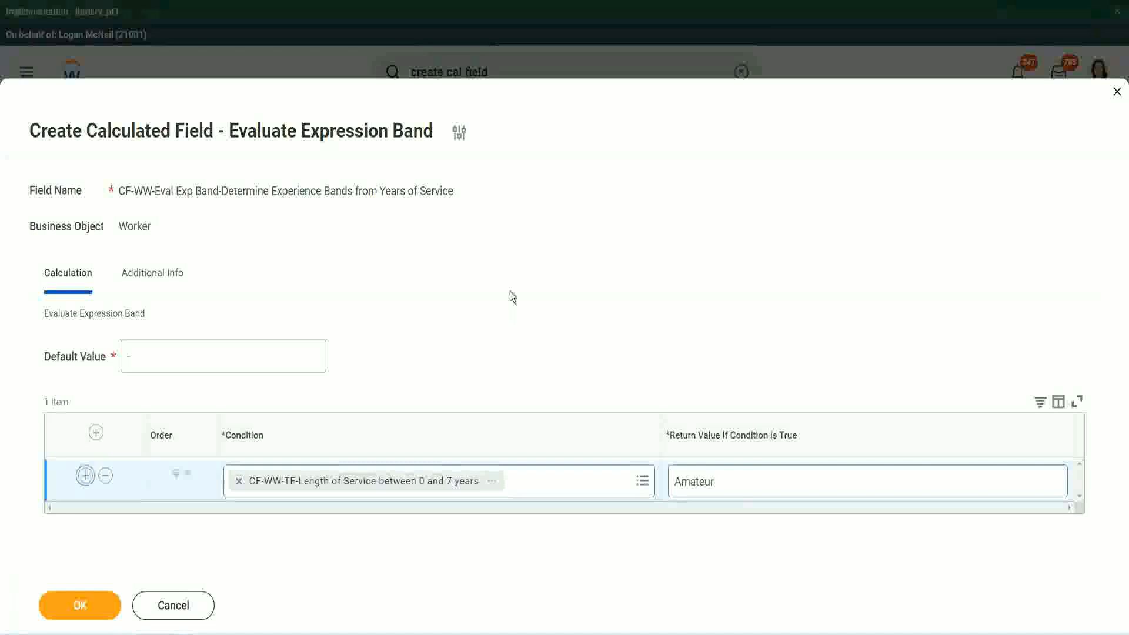
left_click(85, 518)
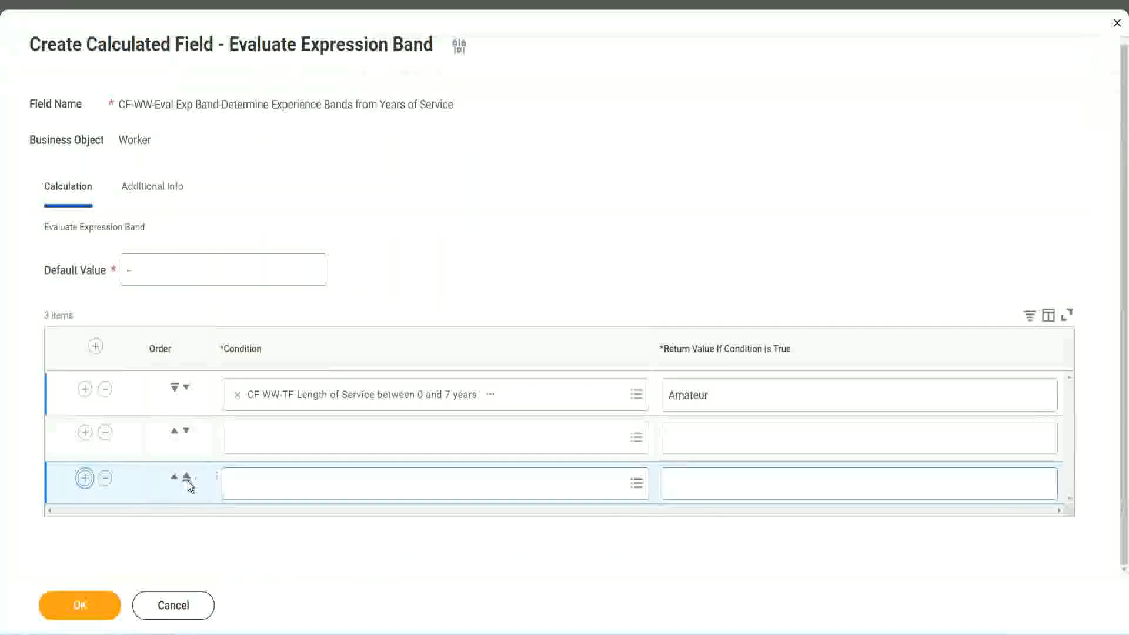
left_click(85, 478)
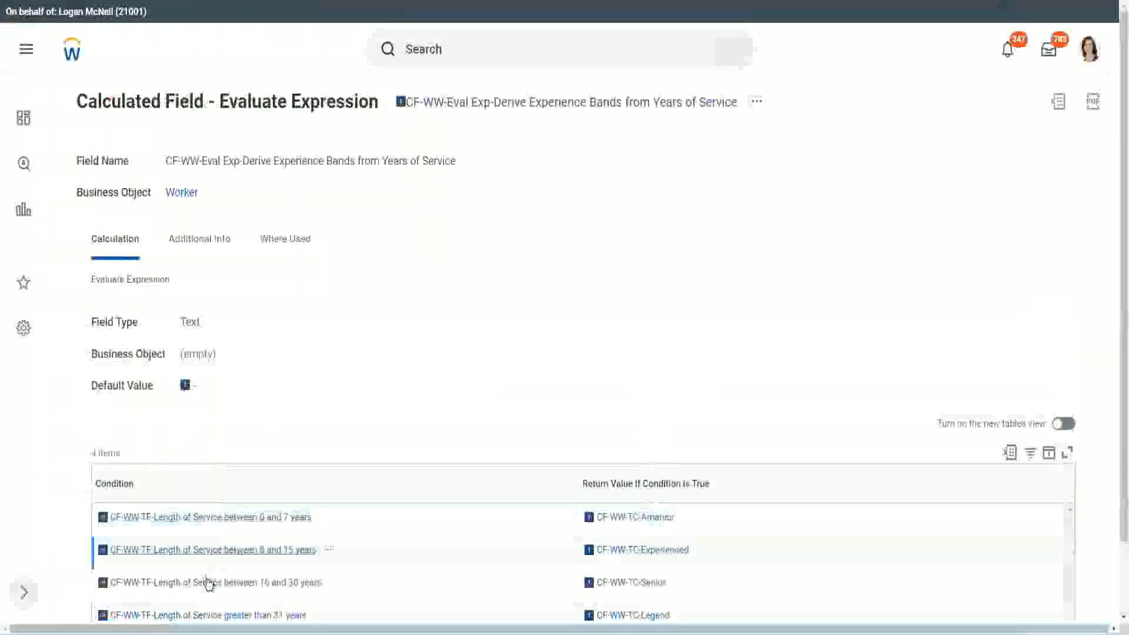
Copy CF-WW-TF-Length of Service between 16 and 30 years from the existing calculated field as a condition and move it to the third row
right_click(208, 582)
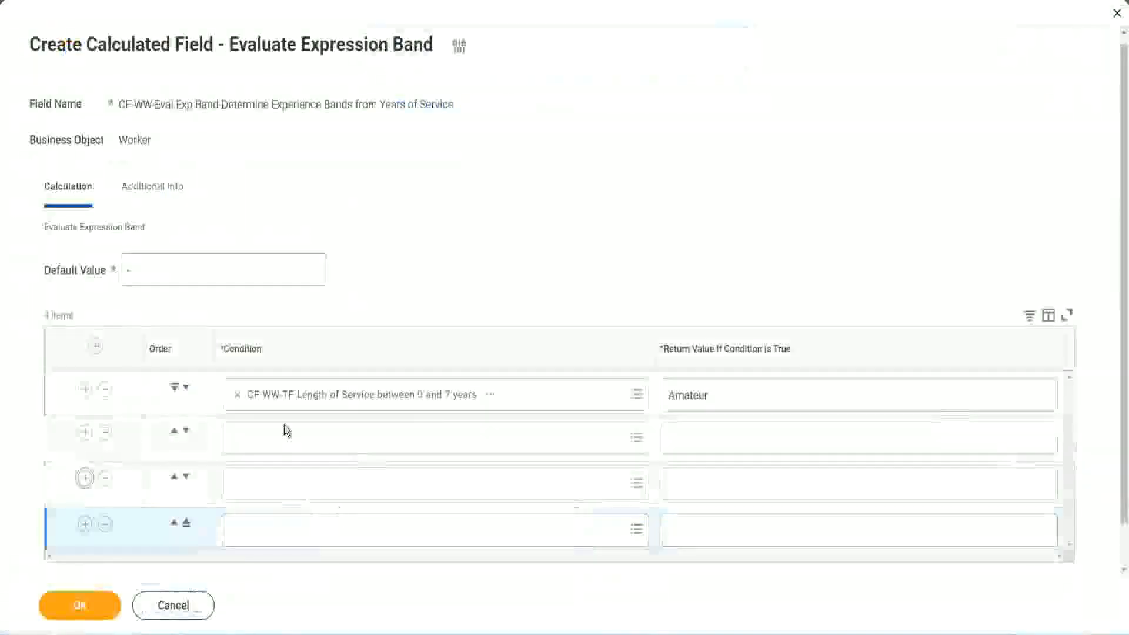
left_click(289, 435)
key("ctrl+v")
key("Return")
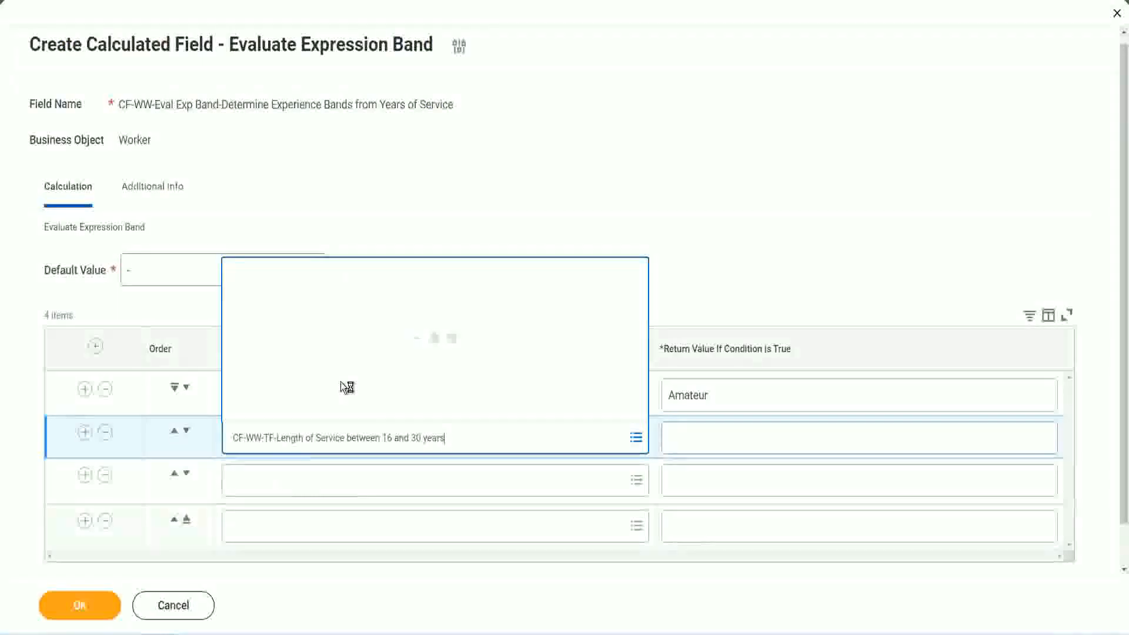
left_click(186, 431)
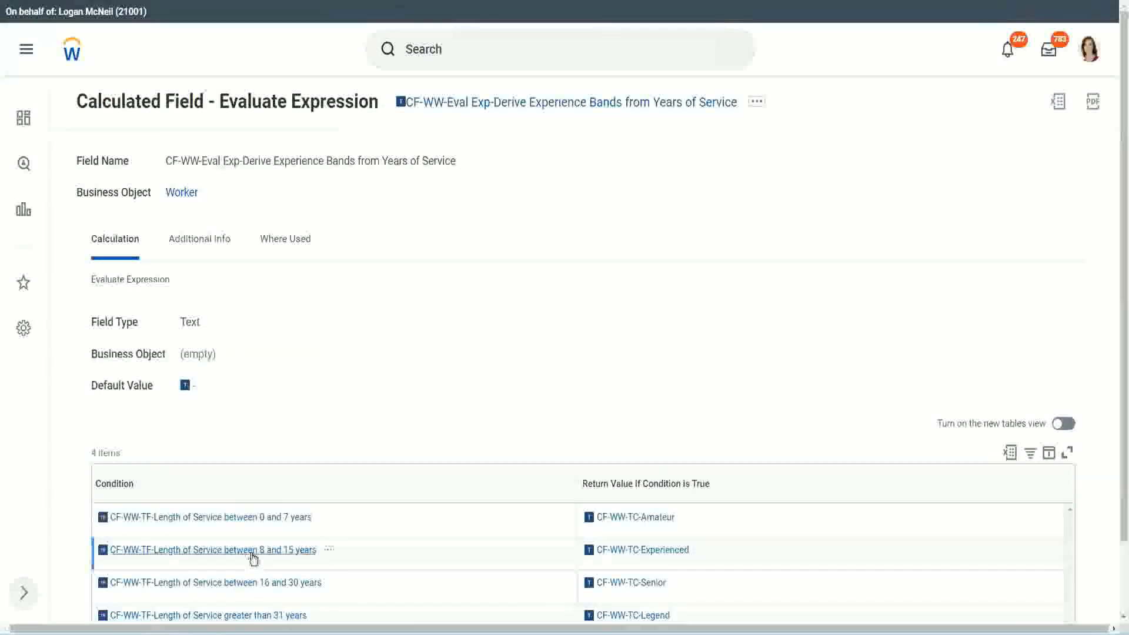
Copy CF-WW-TF-Length of Service between 8 and 15 years from the existing calculated field into the second row's condition
right_click(253, 558)
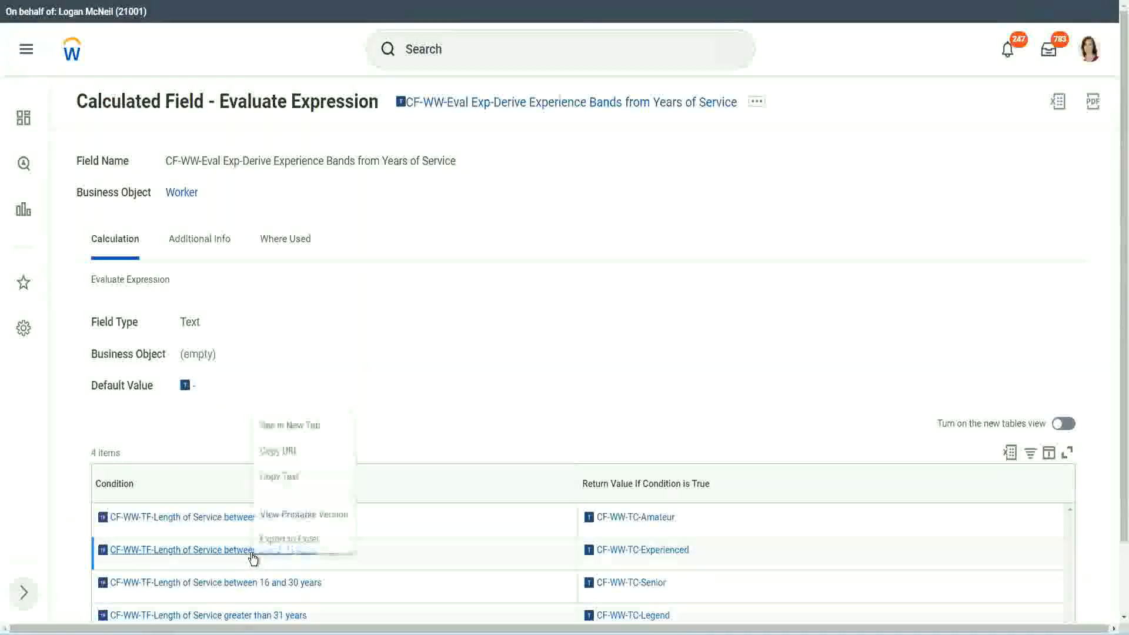
left_click(292, 476)
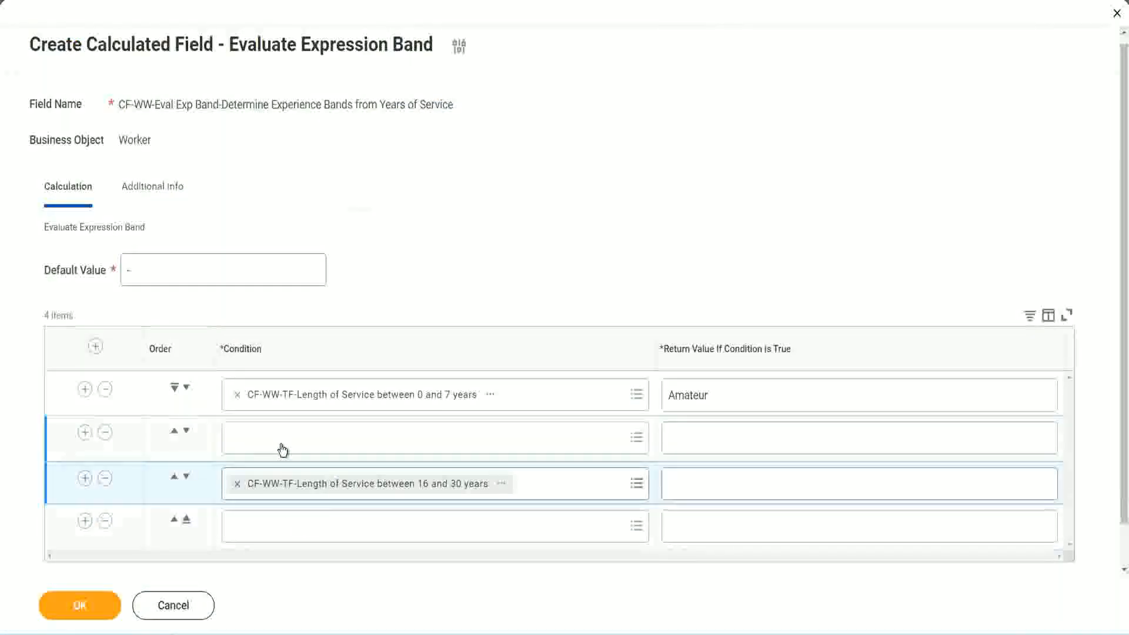
left_click(282, 449)
key("ctrl+v")
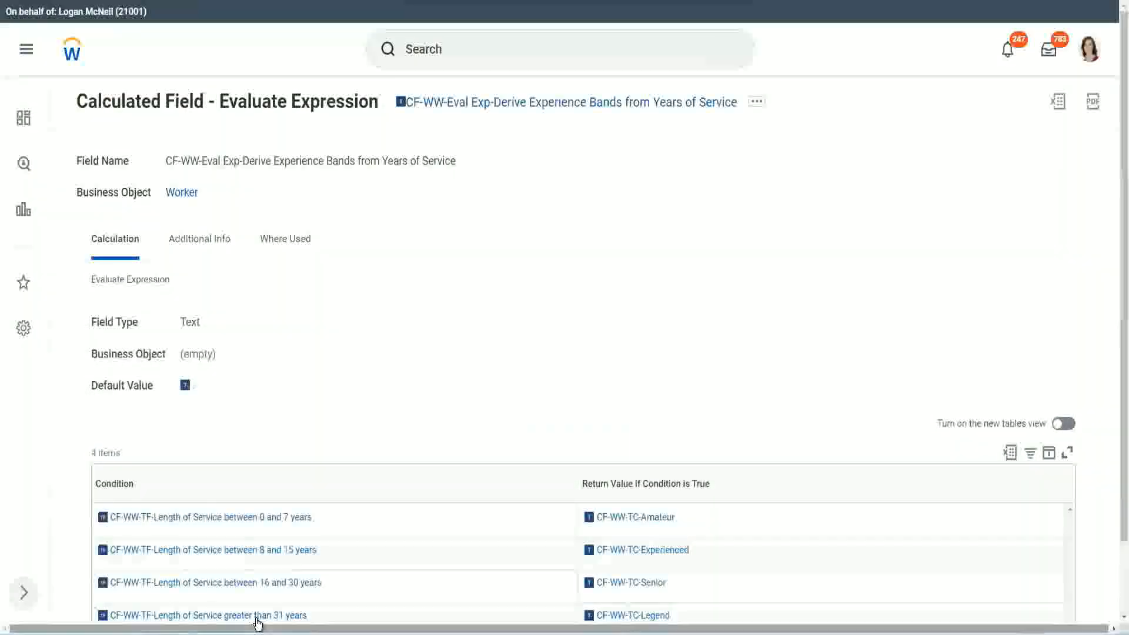
Copy CF-WW-TF-Length of Service greater than 31 years from the existing calculated field into the fourth row's condition
right_click(288, 614)
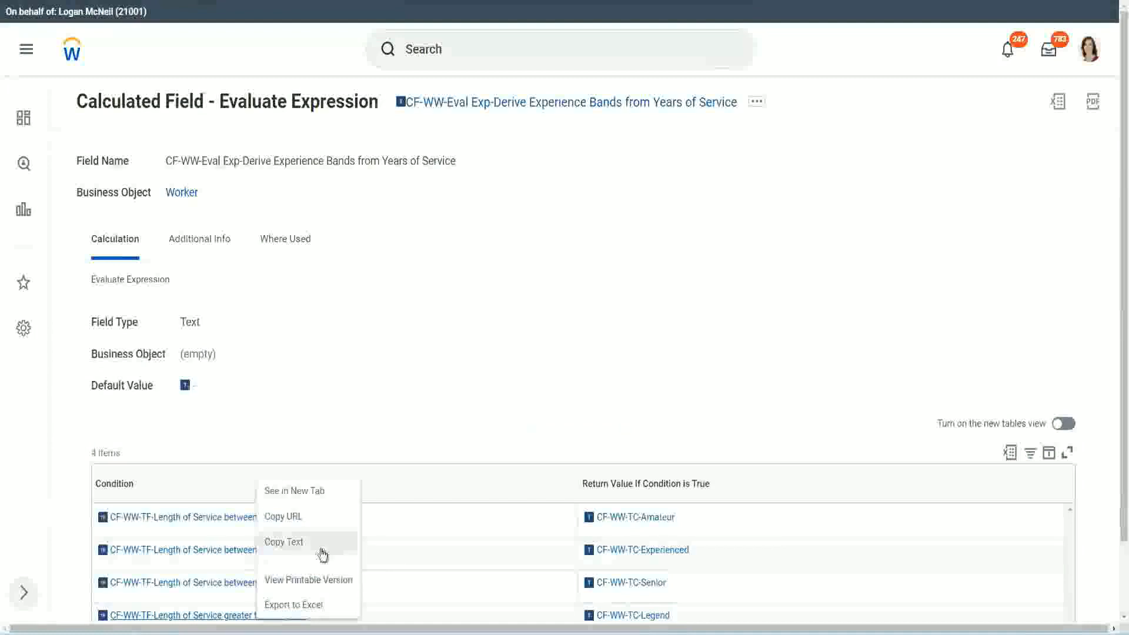
left_click(322, 553)
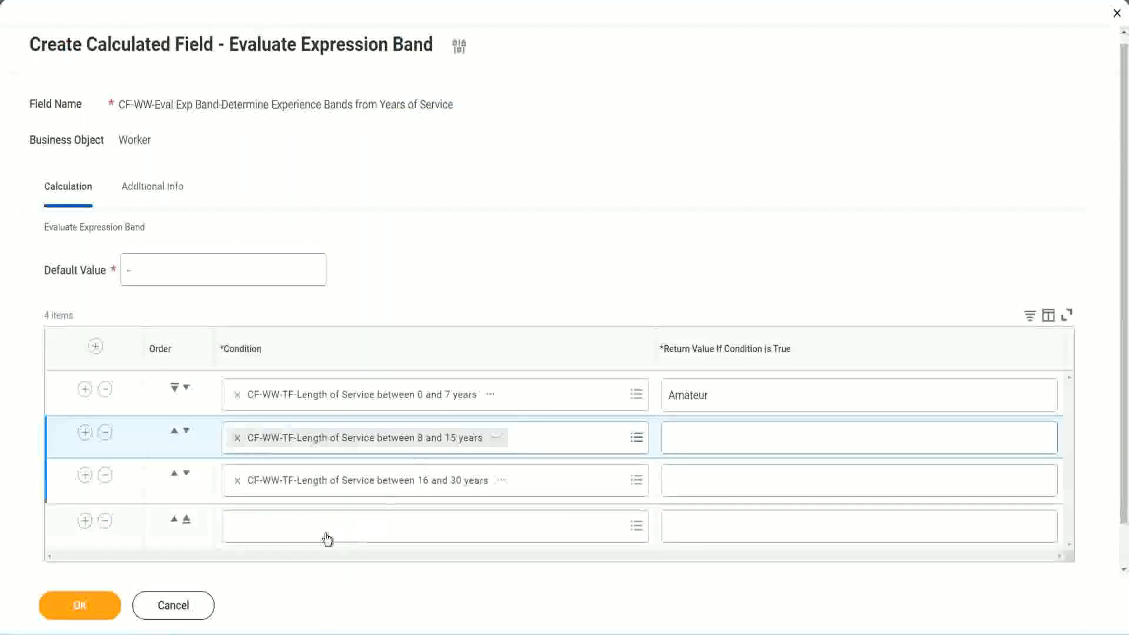
key("ctrl+v")
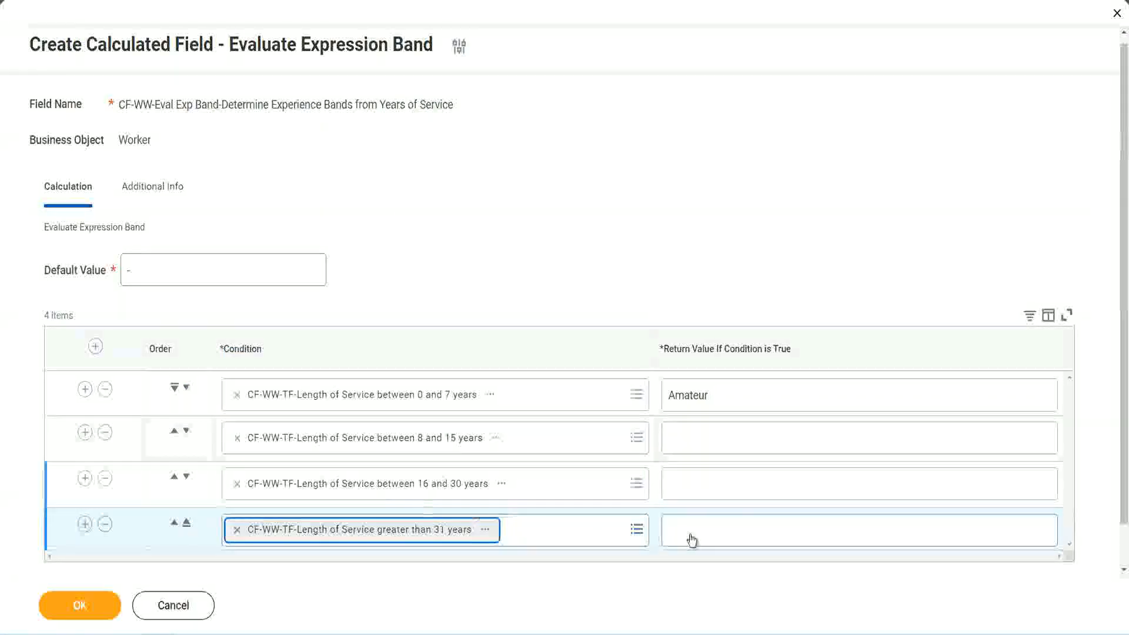
Set the return values to Legend for greater than 31 years, Senior for 16 to 30 years and Experienced for 8 to 15 years
left_click(739, 529)
type("Le")
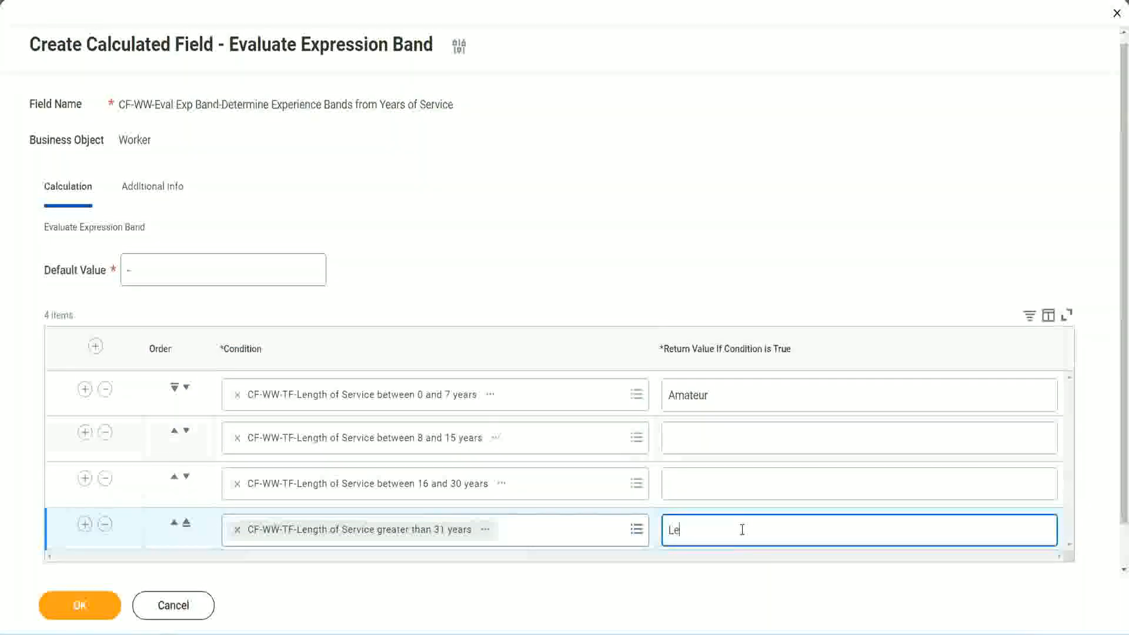
type("gend")
left_click(693, 481)
type("S")
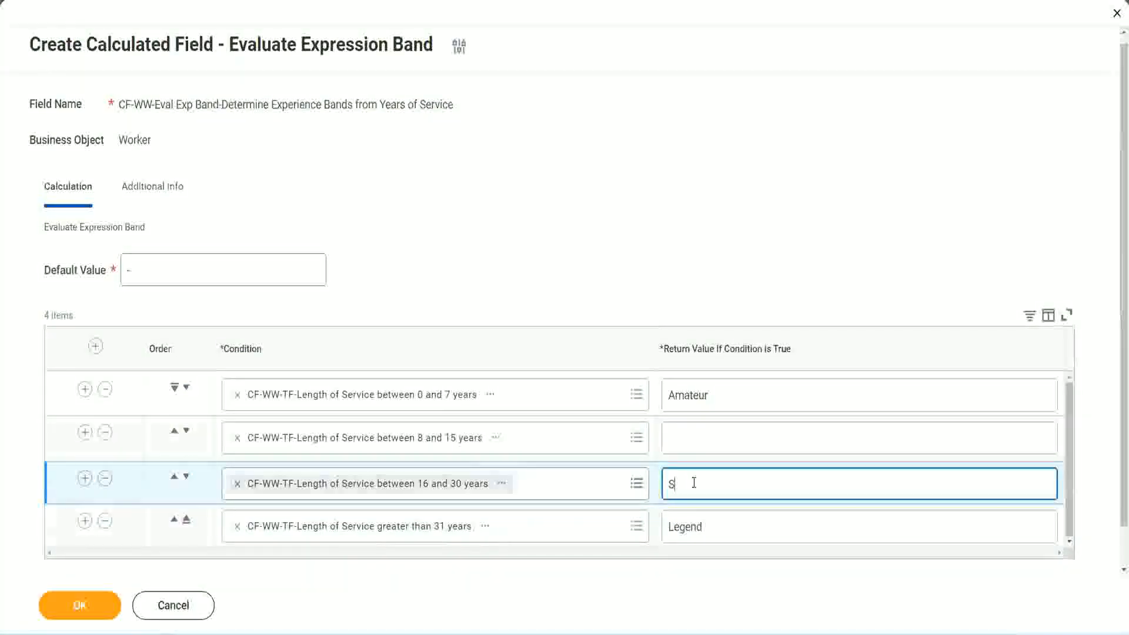
type("enior")
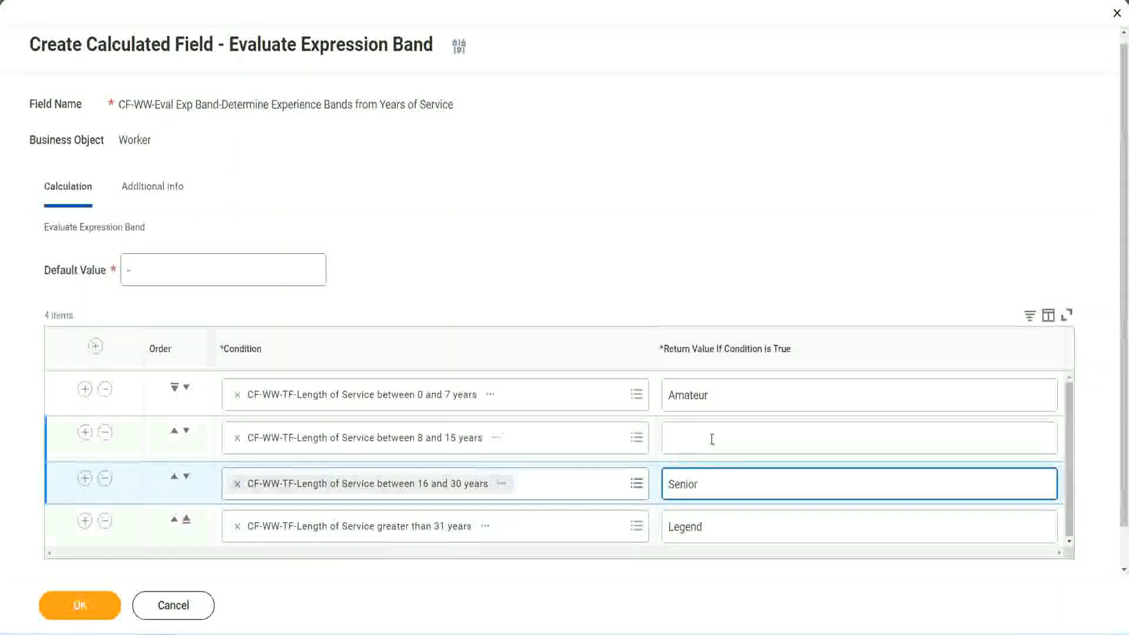
left_click(712, 439)
type("Ex")
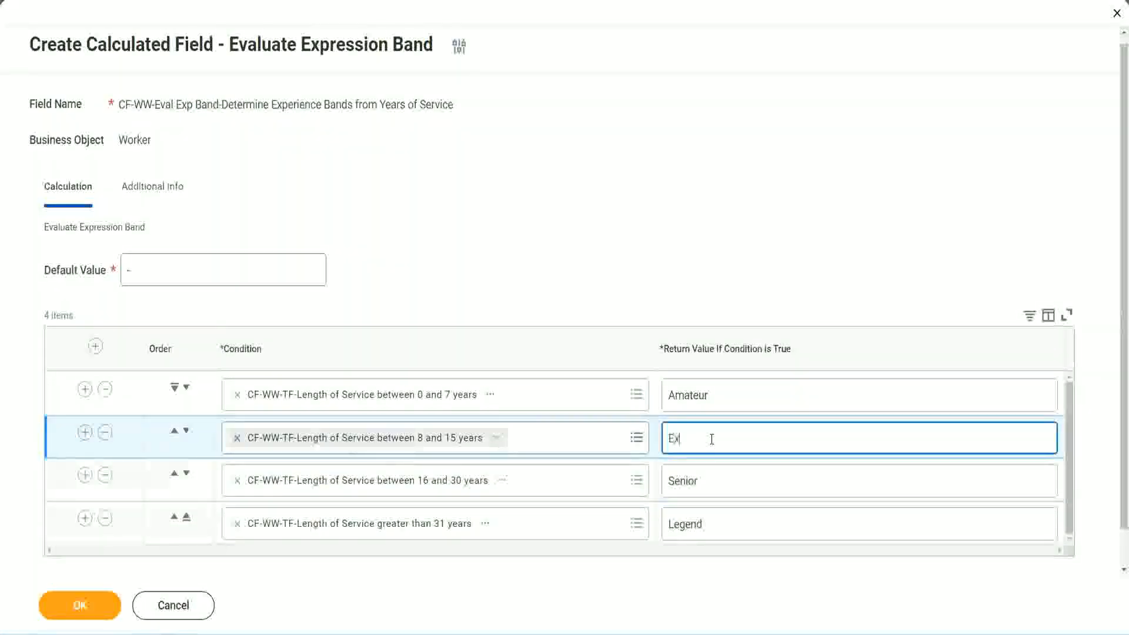
type("perienced")
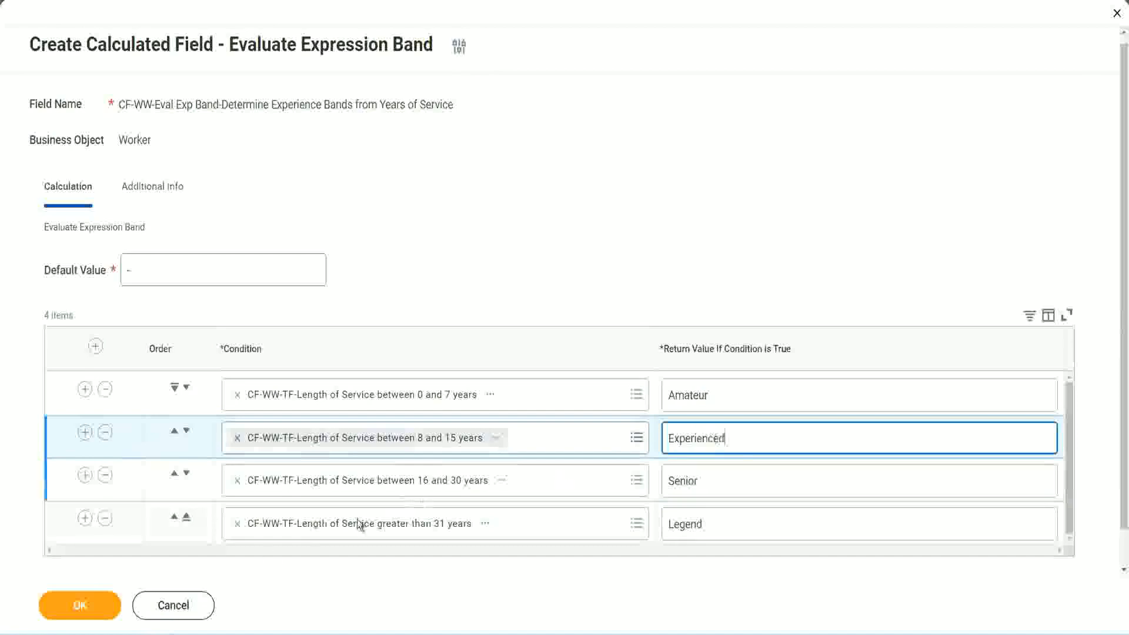
Save the Evaluate Expression Band calculated field and check the return value of each of its conditions
left_click(106, 608)
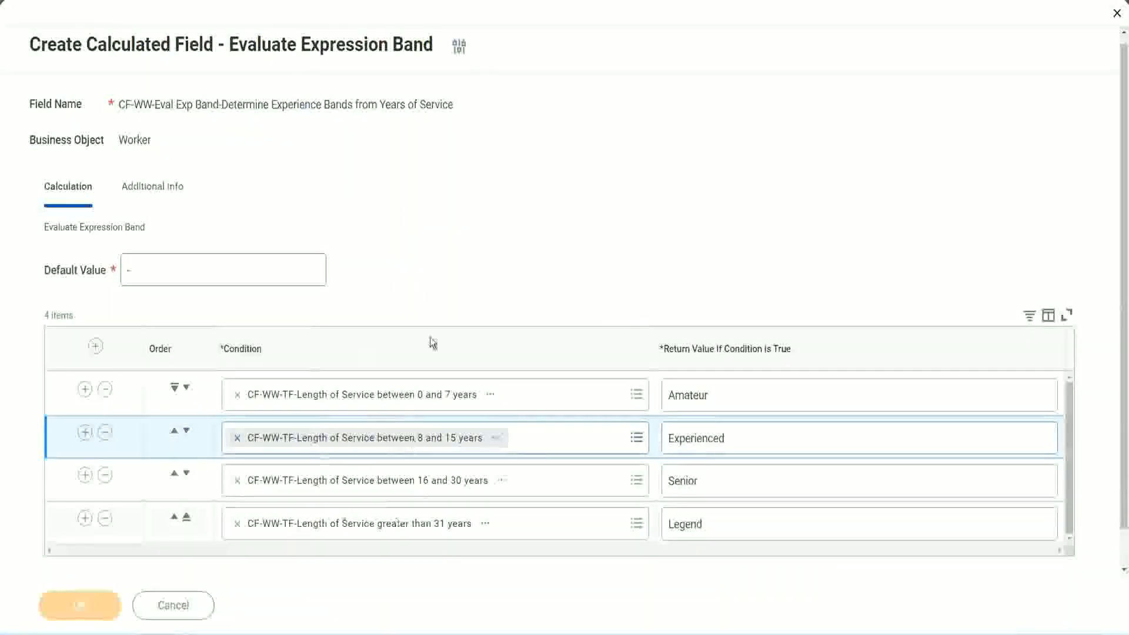
scroll(386, 362, "down", 3)
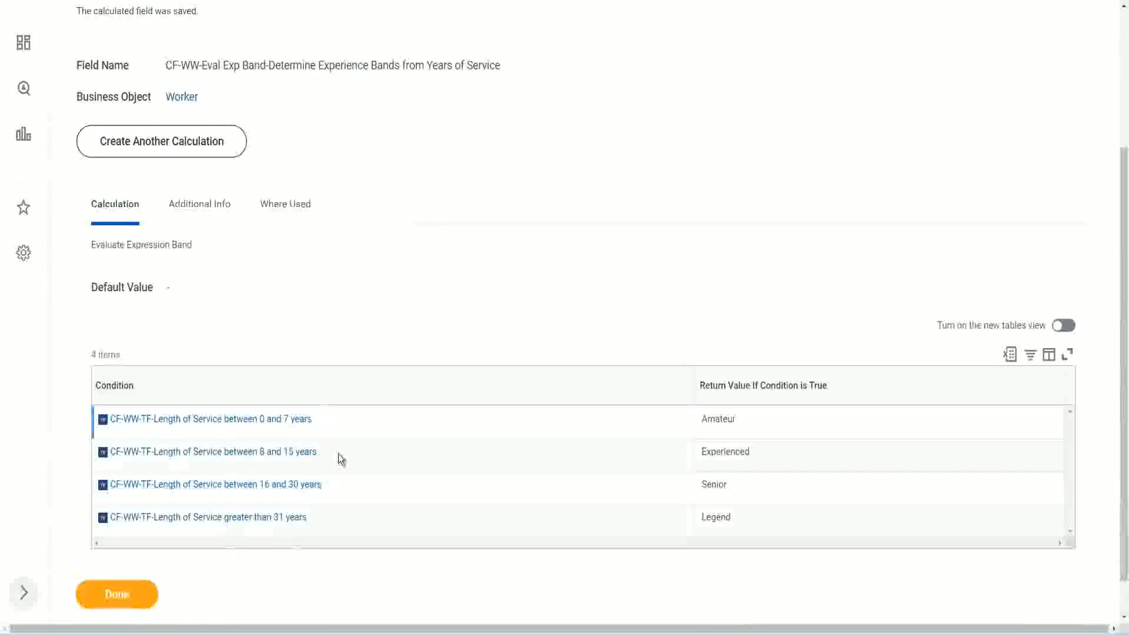
double_click(723, 418)
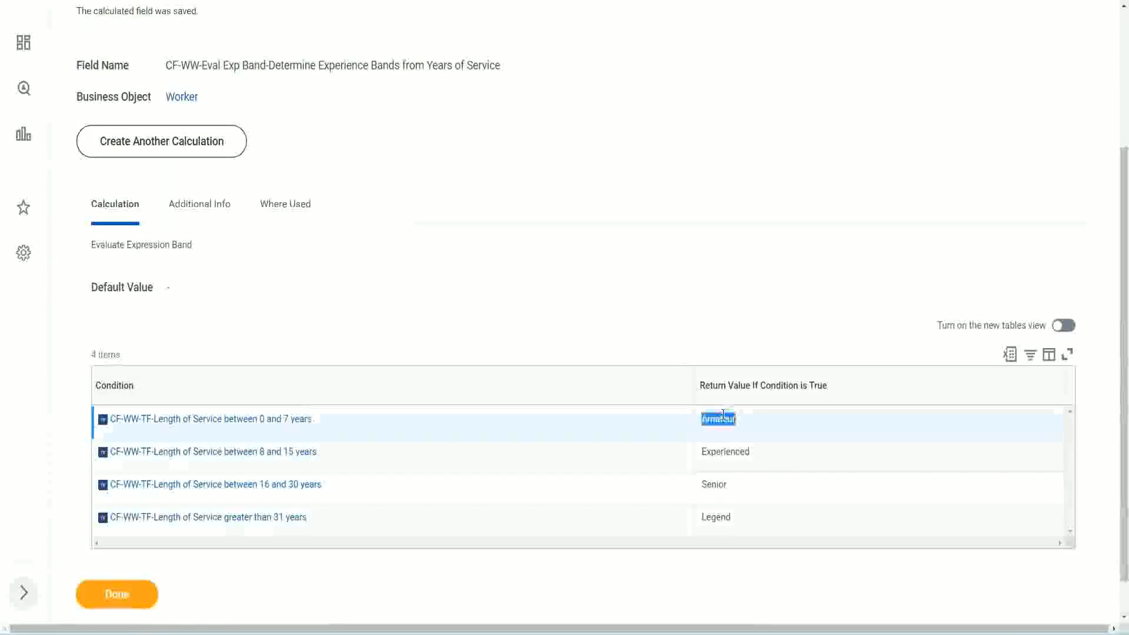
double_click(720, 451)
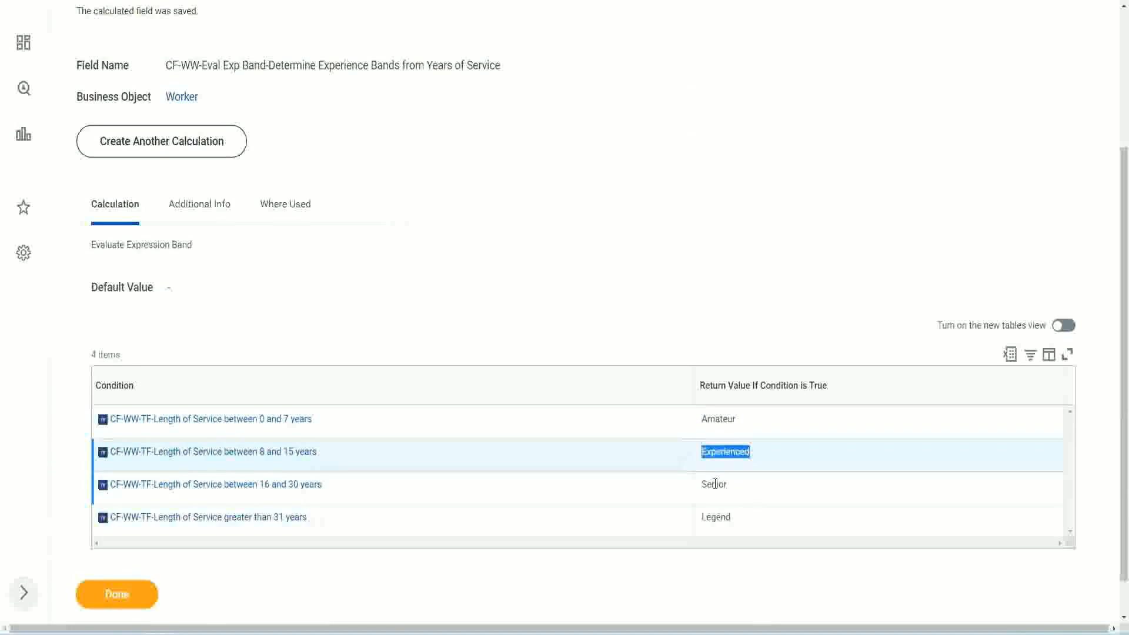
double_click(714, 484)
left_click(715, 515)
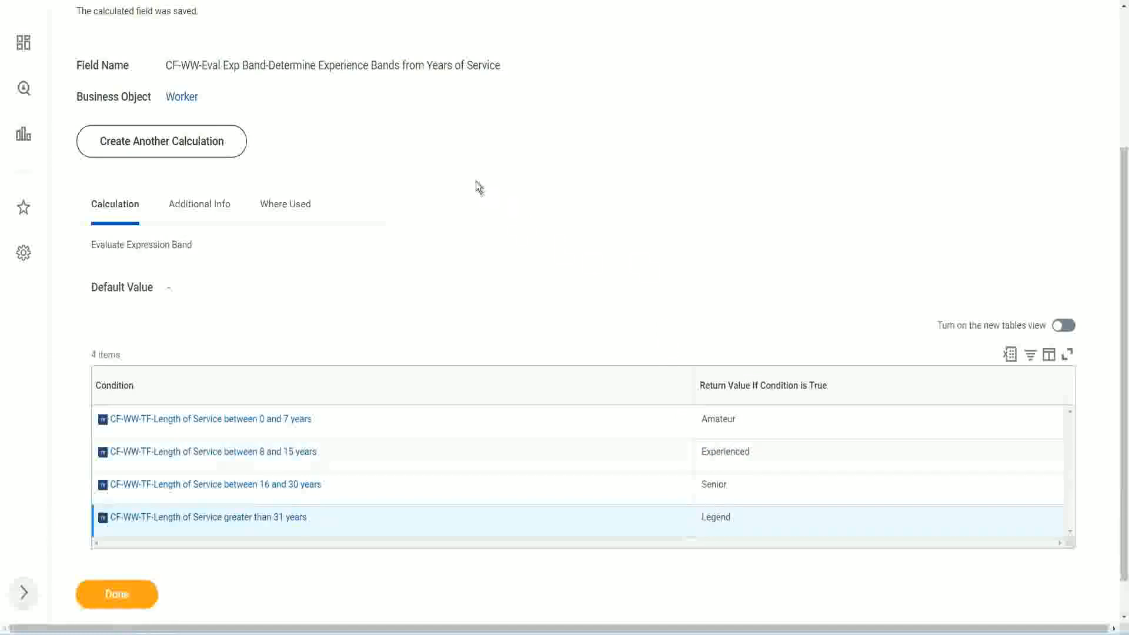
Copy the name of the saved Evaluate Expression Band calculated field as text
scroll(477, 186, "up", 3)
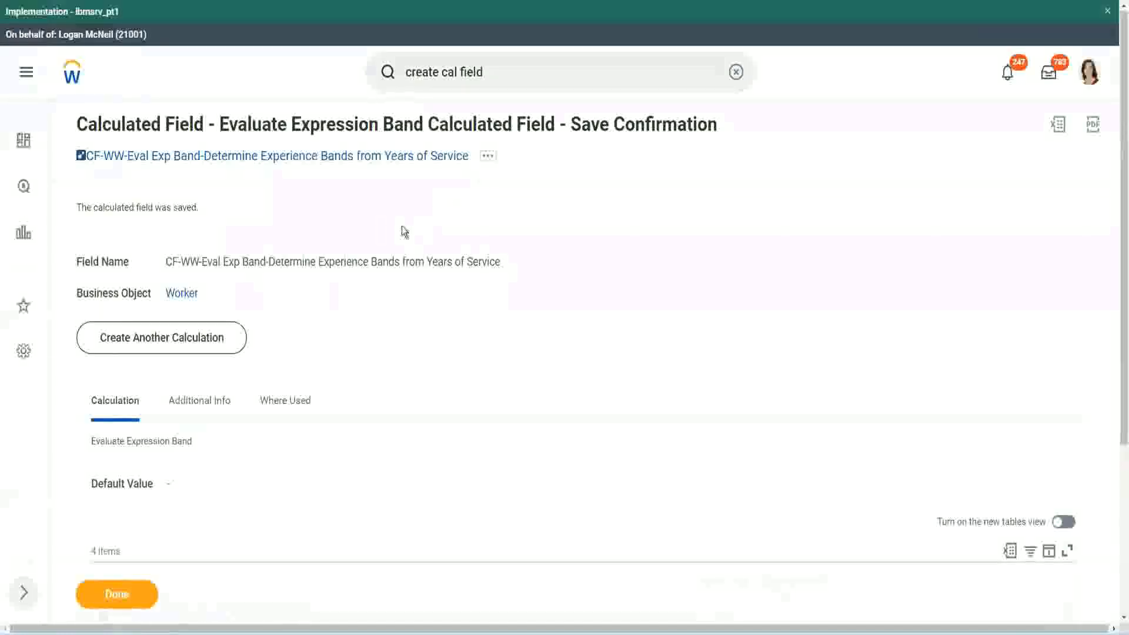
right_click(370, 187)
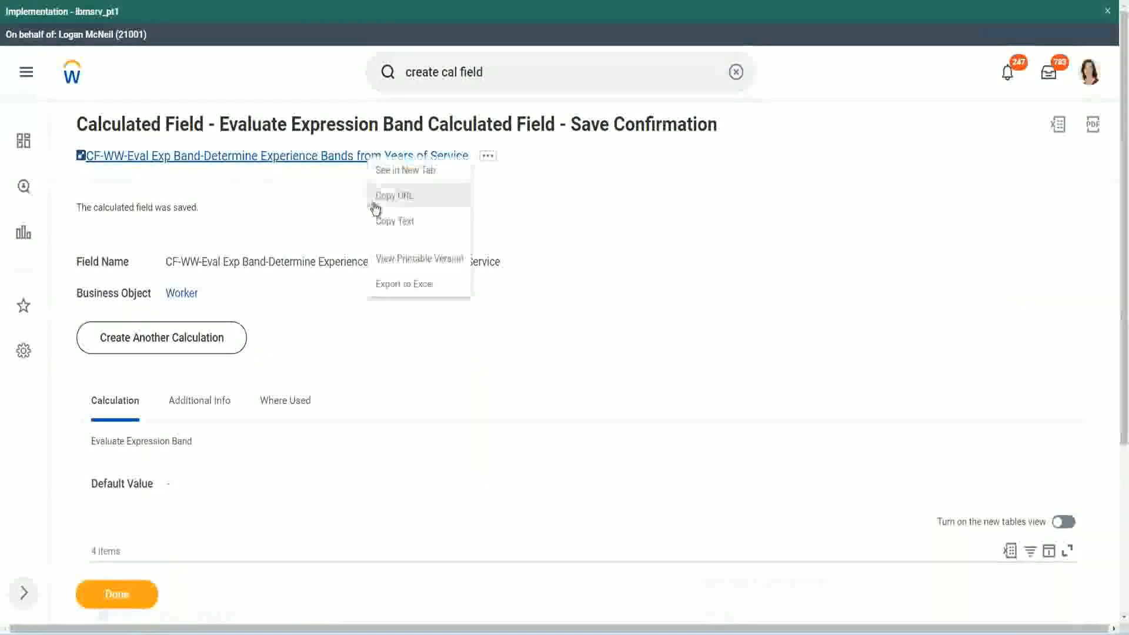
left_click(388, 223)
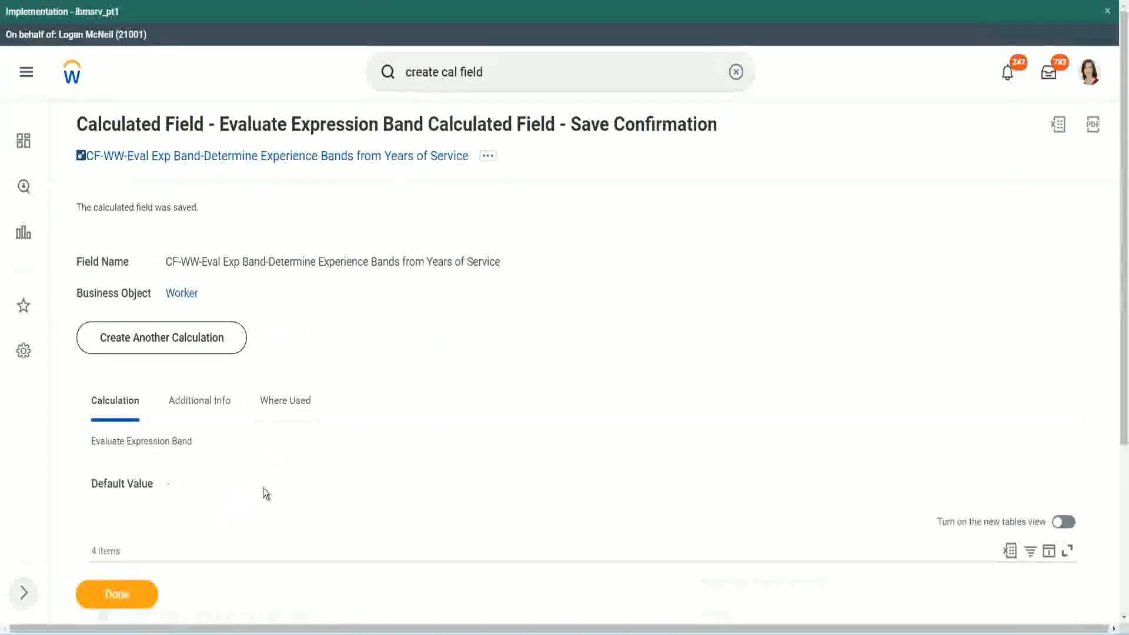
Review the saved field's default value, conditions and return values, and look at the calculated field functions slide and the Notepad++ notes on experience bands
scroll(377, 460, "down", 3)
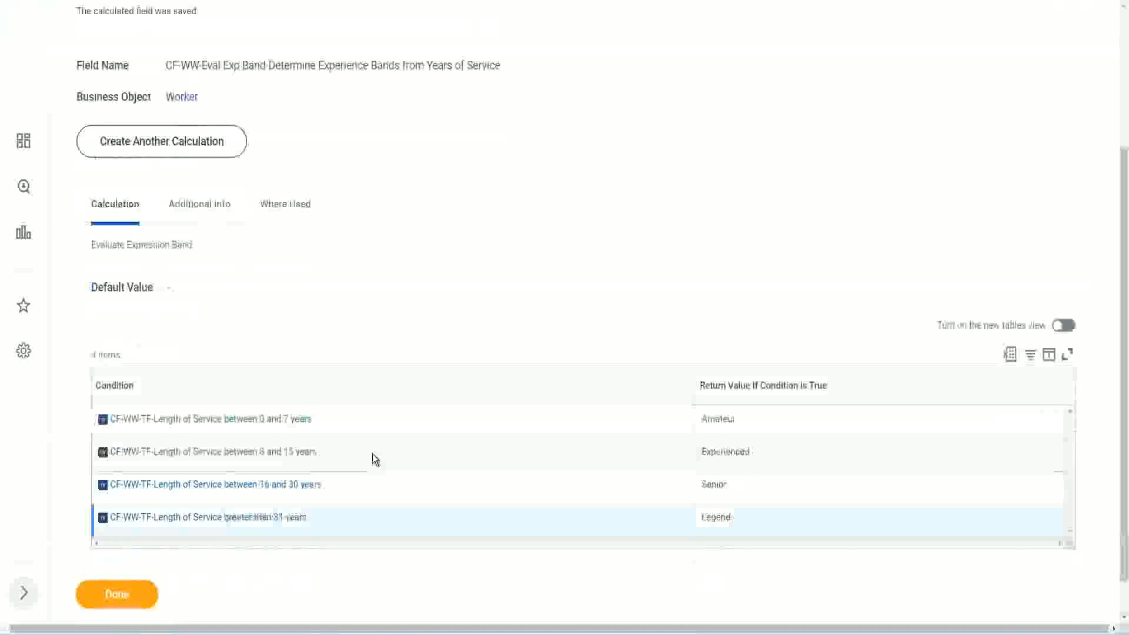
scroll(372, 453, "down", 1)
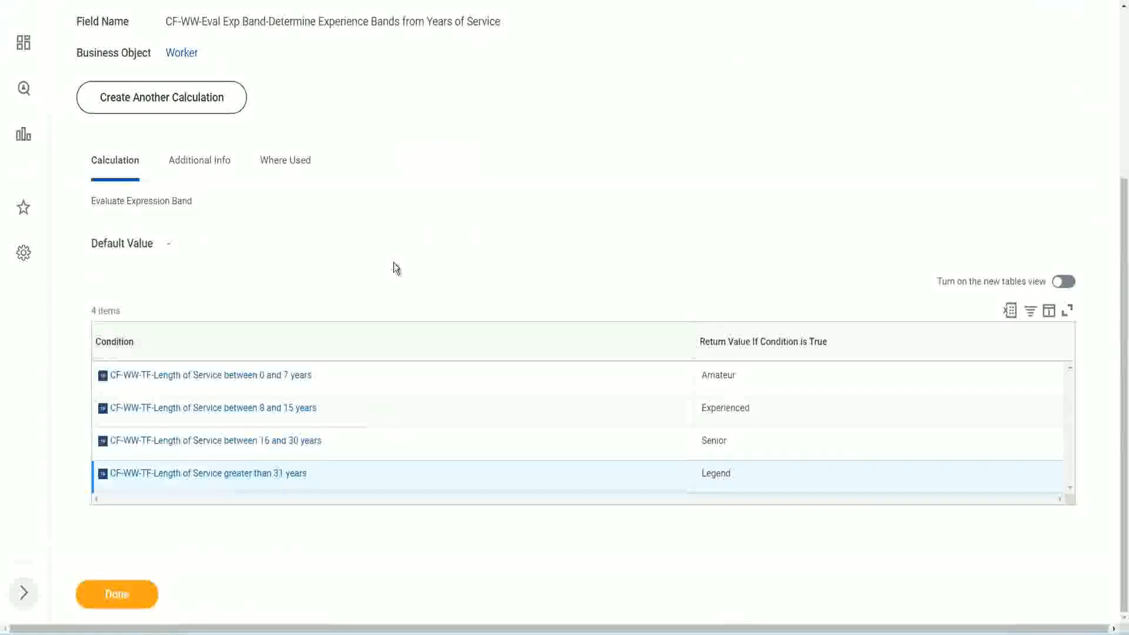
scroll(393, 262, "up", 2)
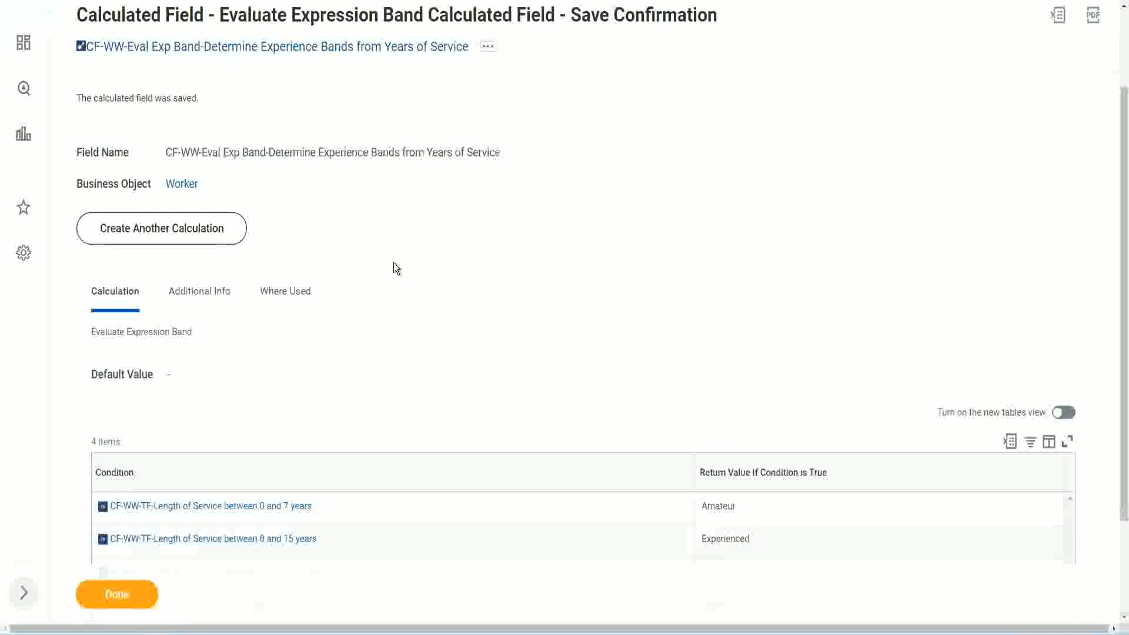
scroll(394, 262, "down", 2)
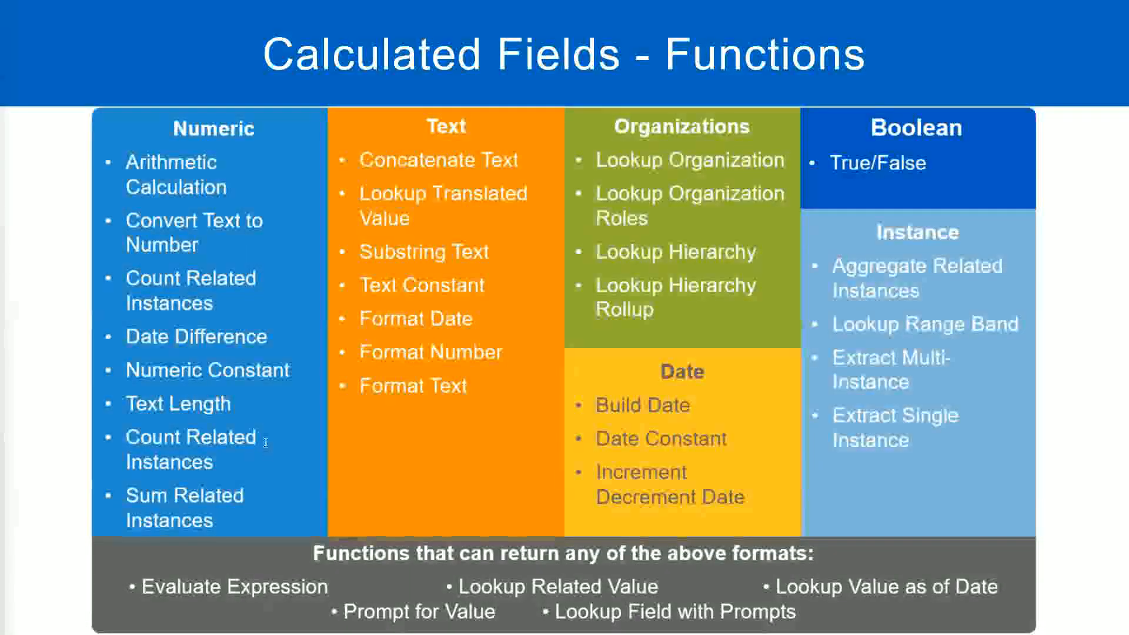
key("alt+Tab")
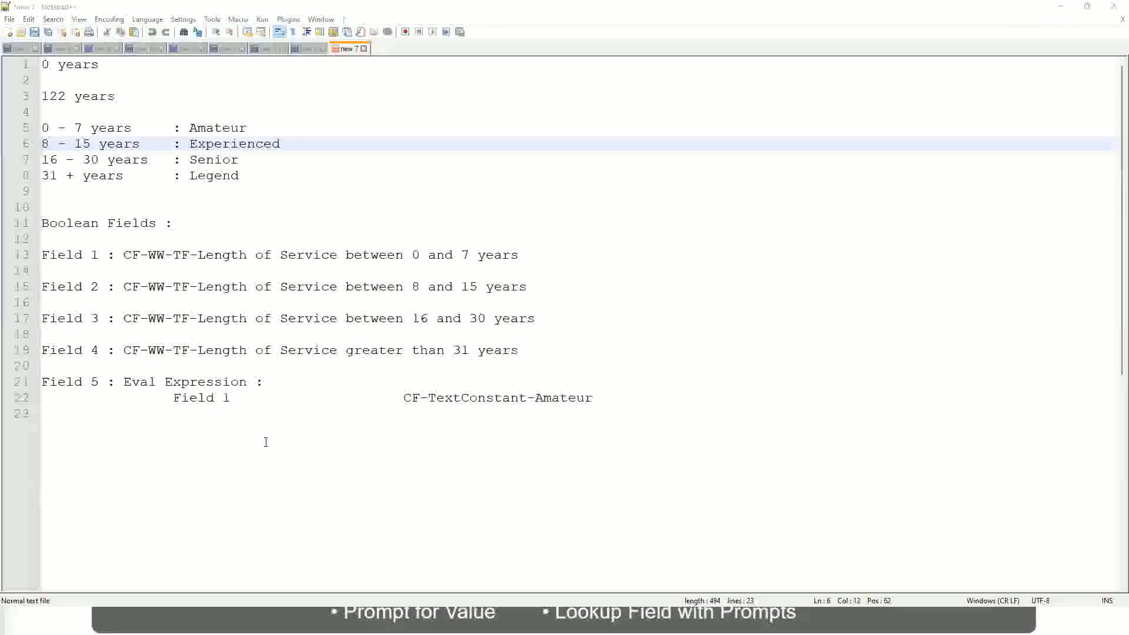
key("alt+Tab")
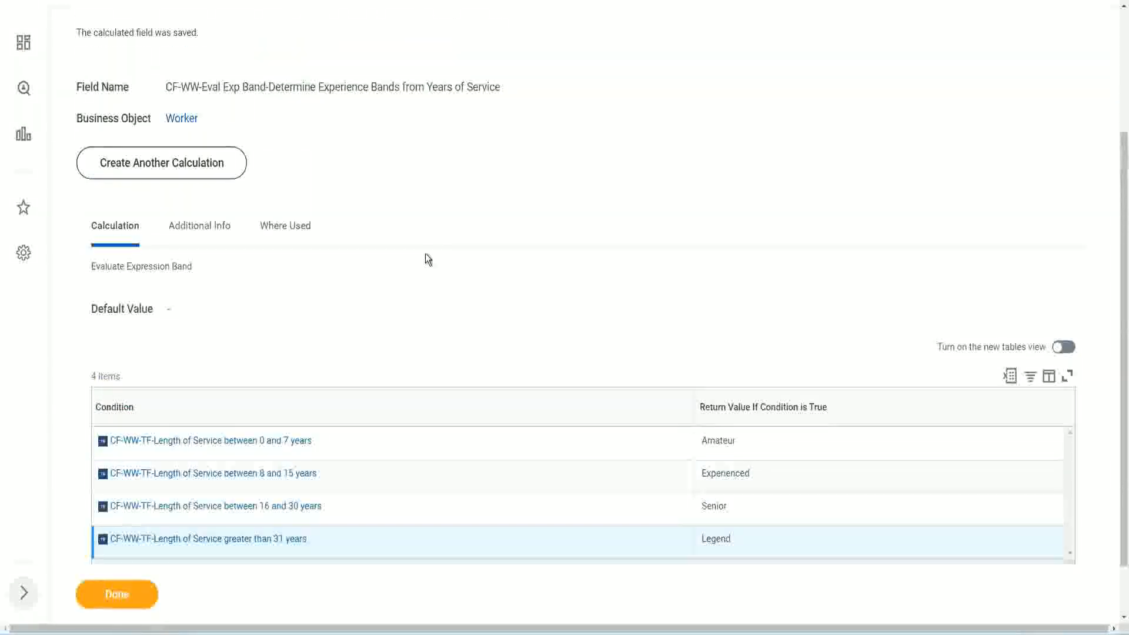
scroll(424, 253, "up", 3)
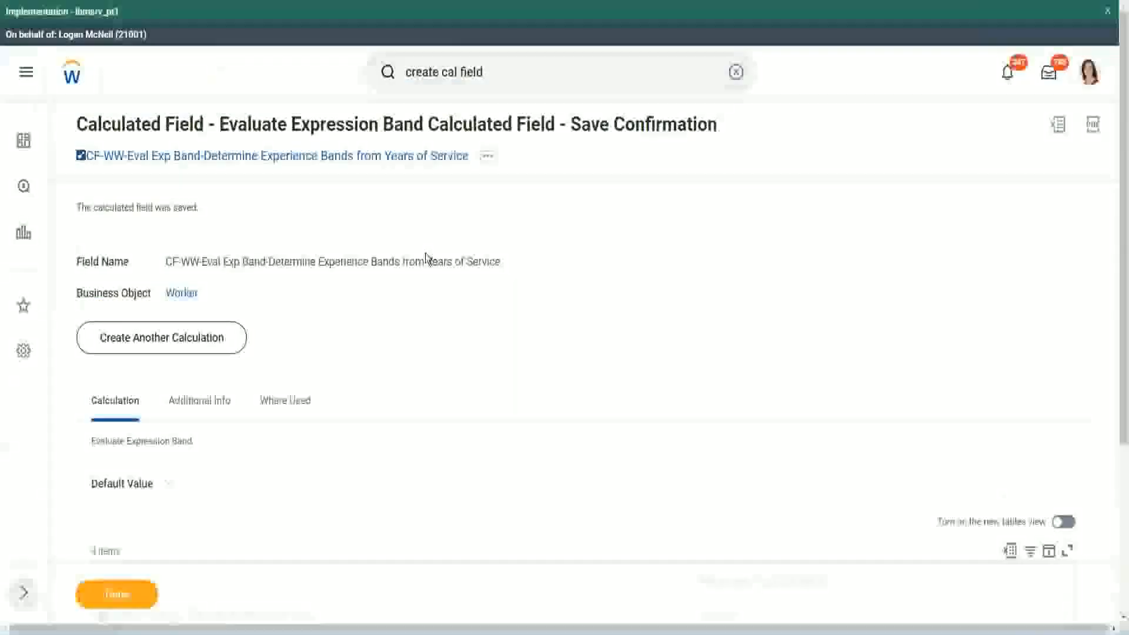
scroll(424, 260, "down", 4)
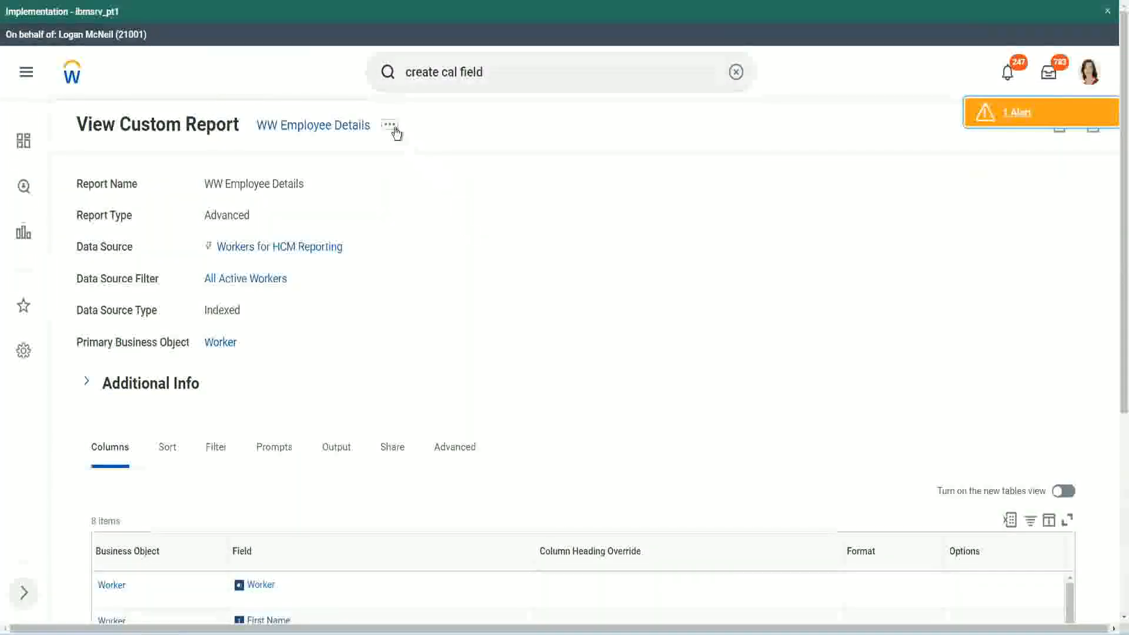
Open the WW Employee Details custom report for editing
left_click(389, 125)
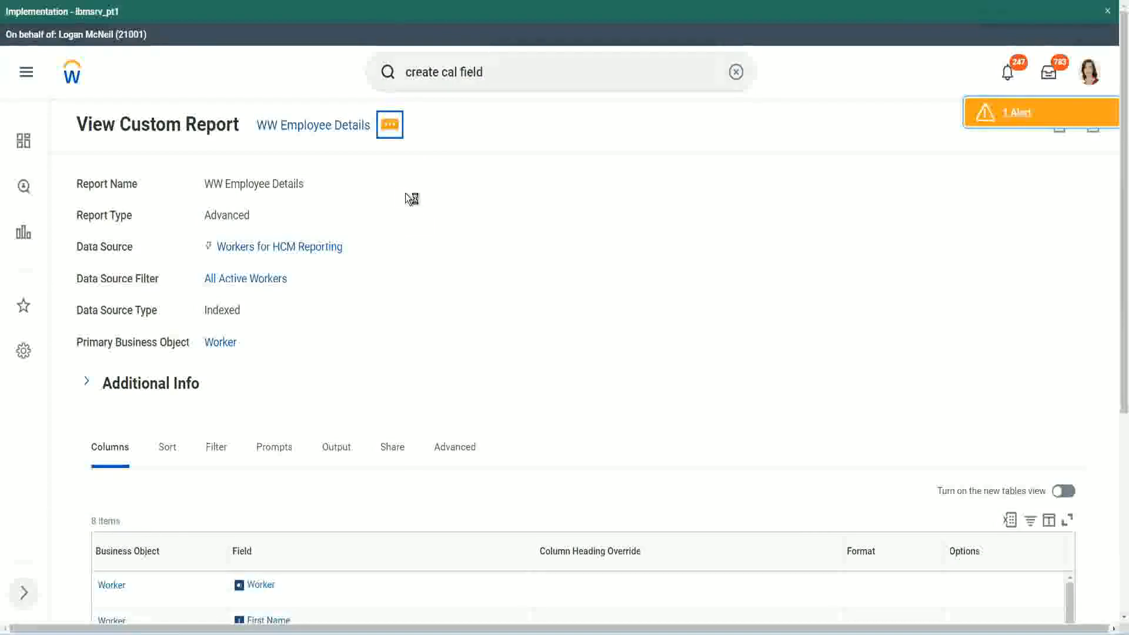
mouse_move(424, 188)
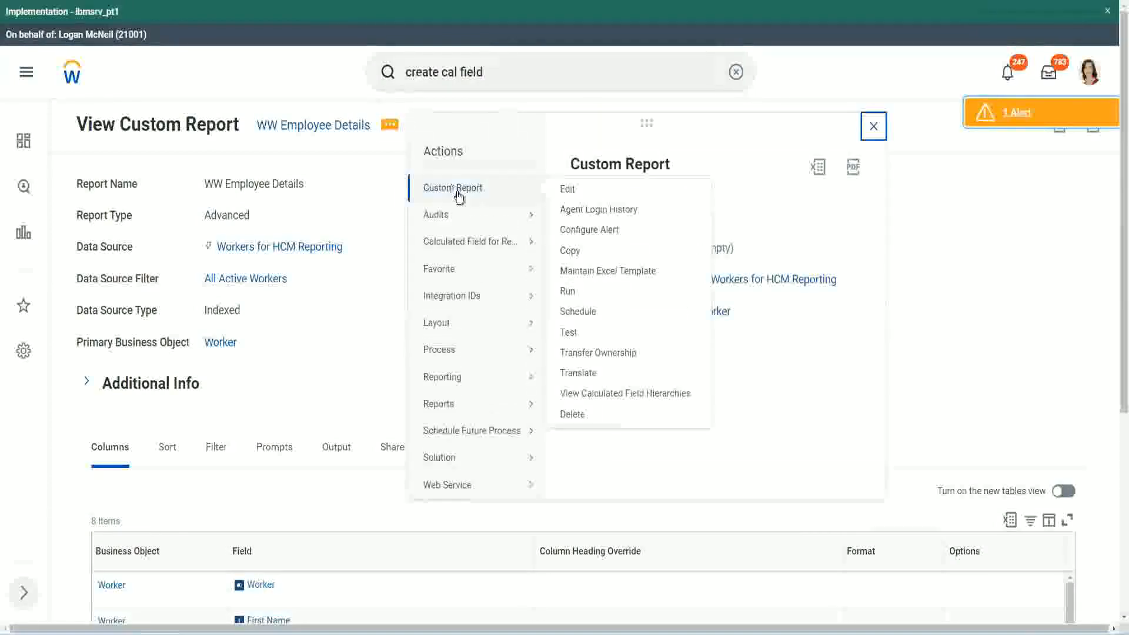
left_click(568, 191)
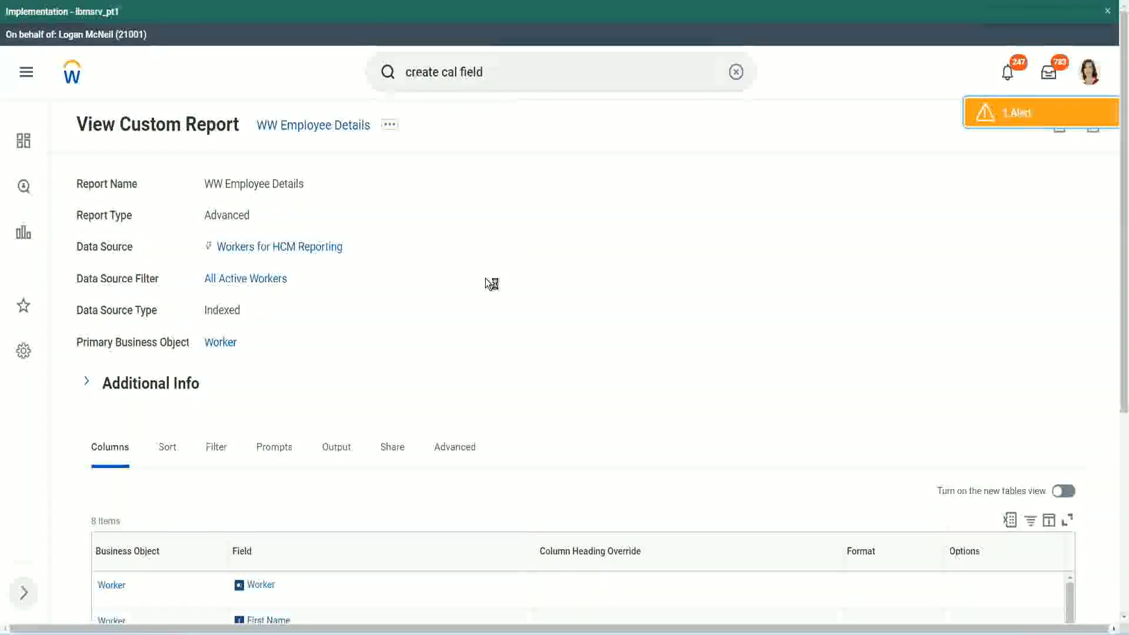
scroll(485, 284, "down", 1)
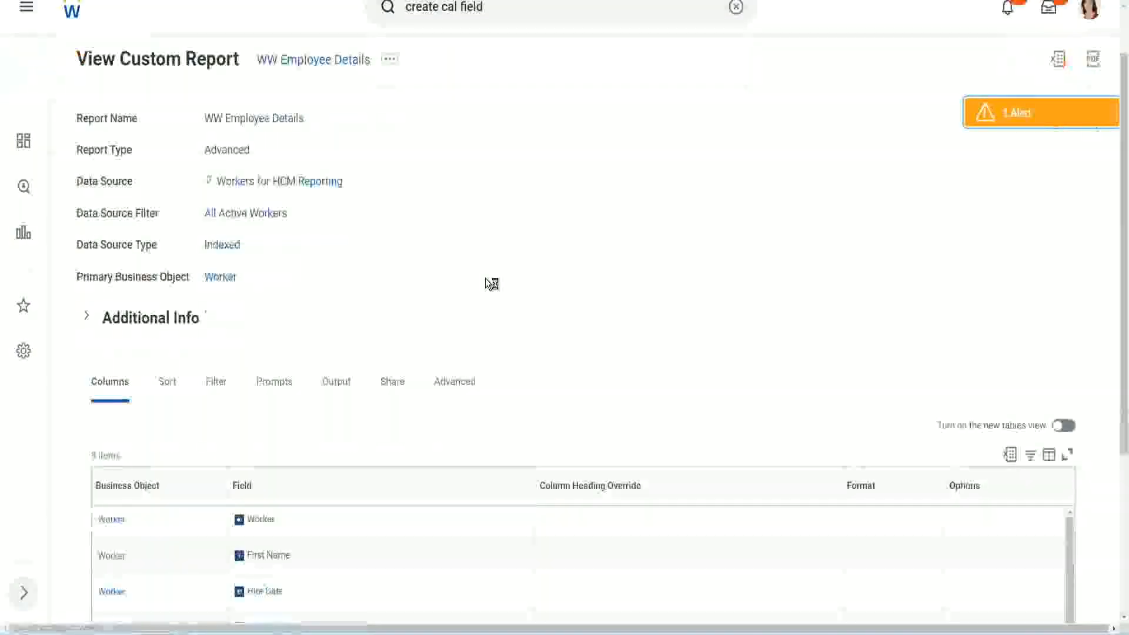
scroll(485, 283, "down", 3)
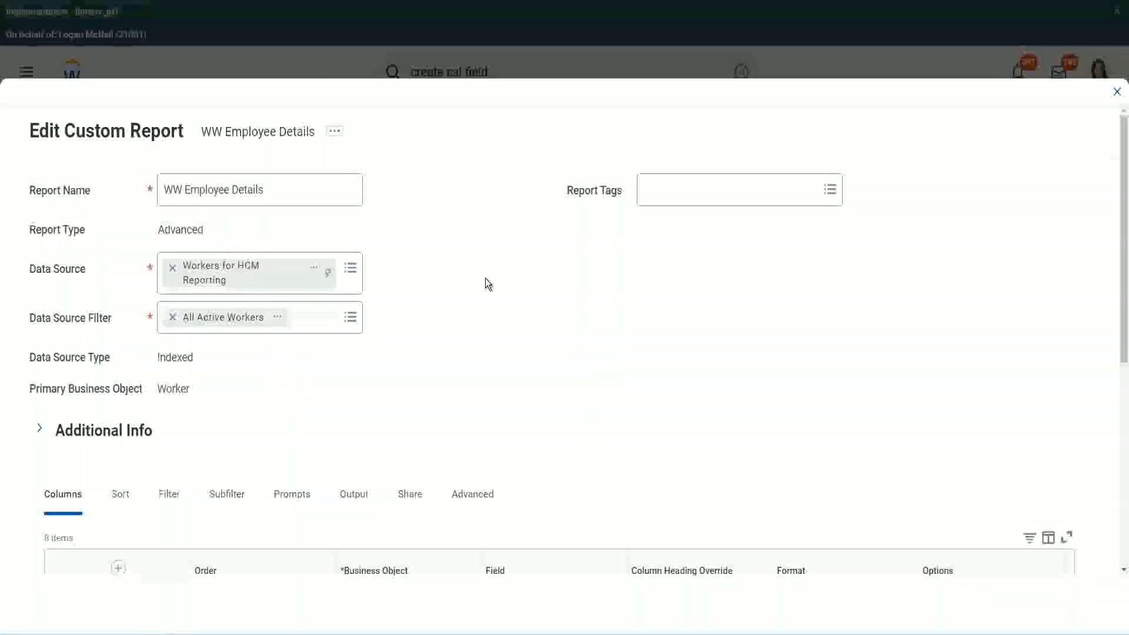
Add a report column below Experience Bands using the Worker field CF-WW-Eval Exp Band-Determine Experience Bands from Years of Service
scroll(485, 284, "down", 8)
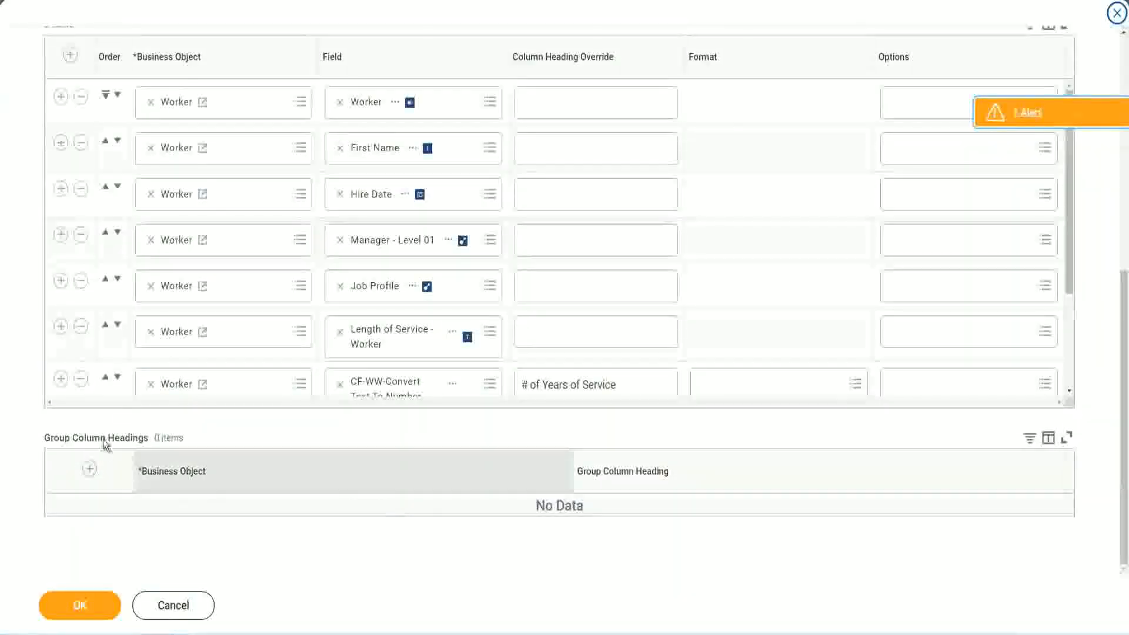
scroll(236, 288, "down", 3)
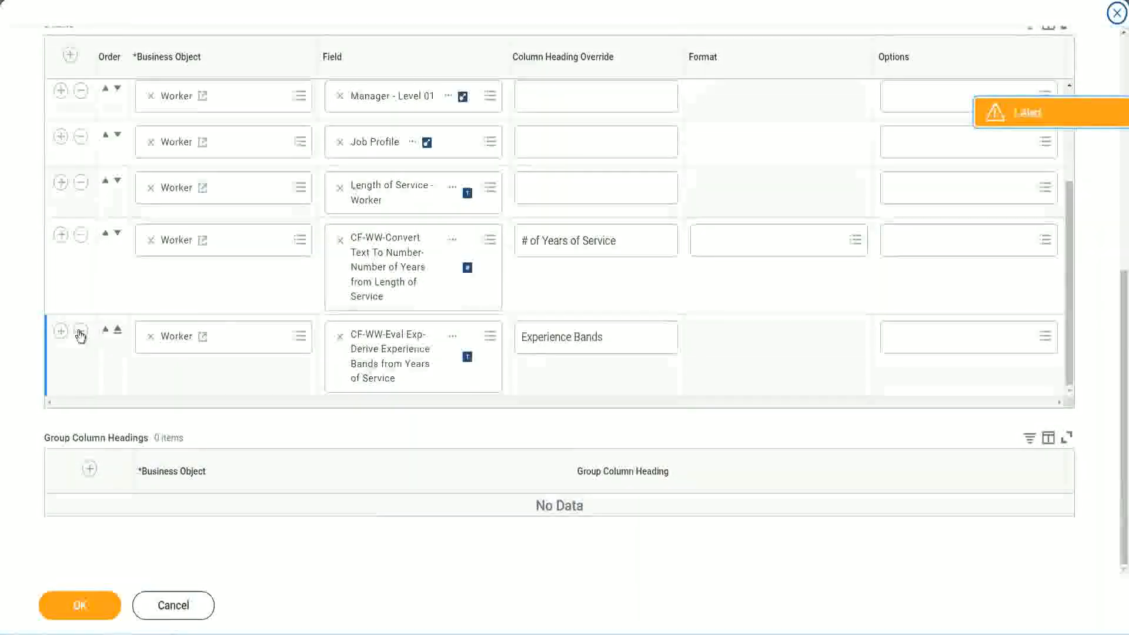
left_click(60, 331)
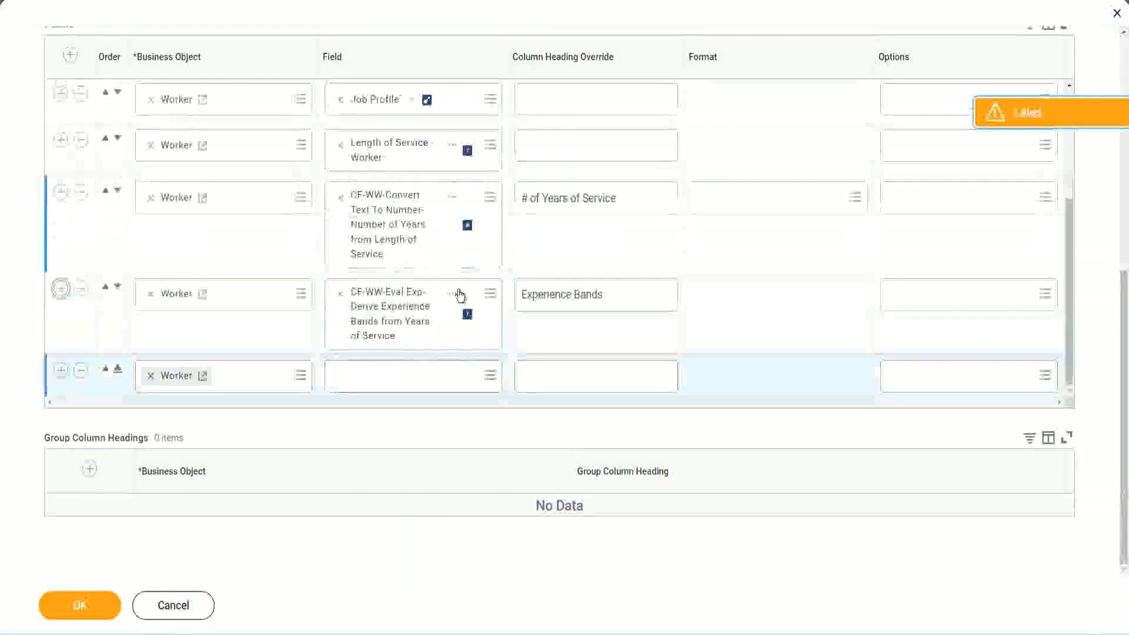
right_click(392, 318)
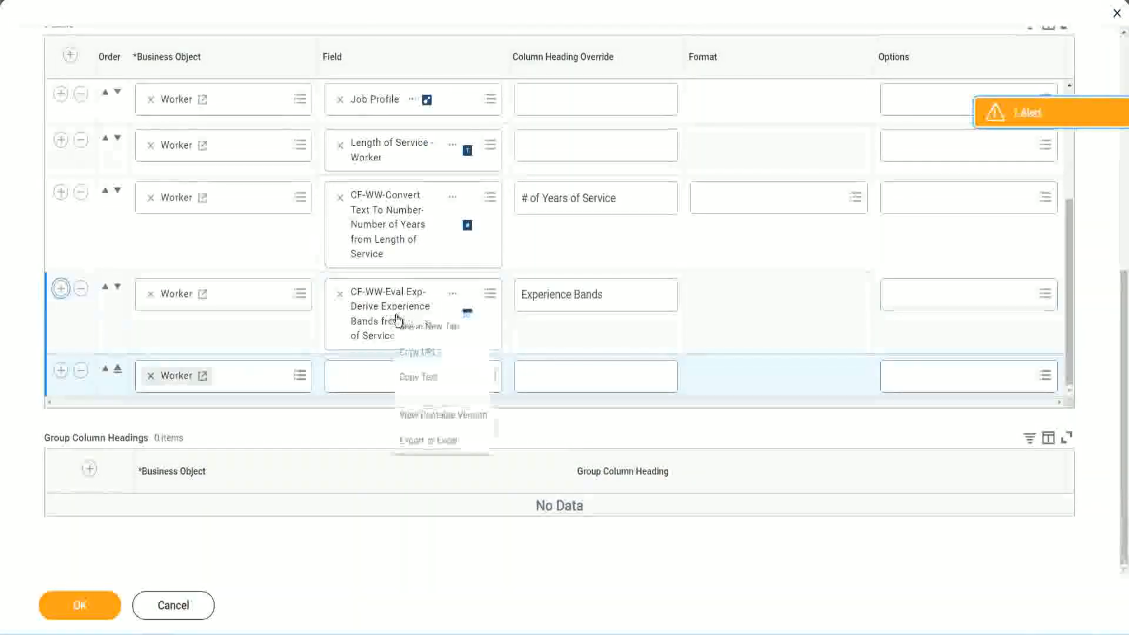
left_click(426, 378)
left_click(353, 382)
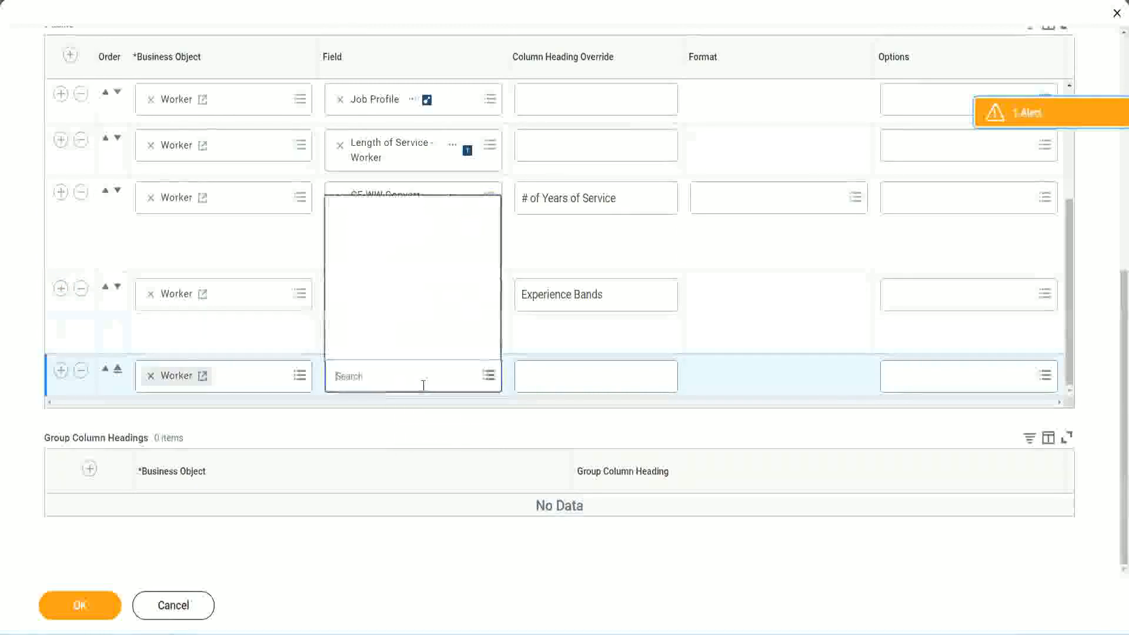
type("Eval Experience Bands from Years of Service")
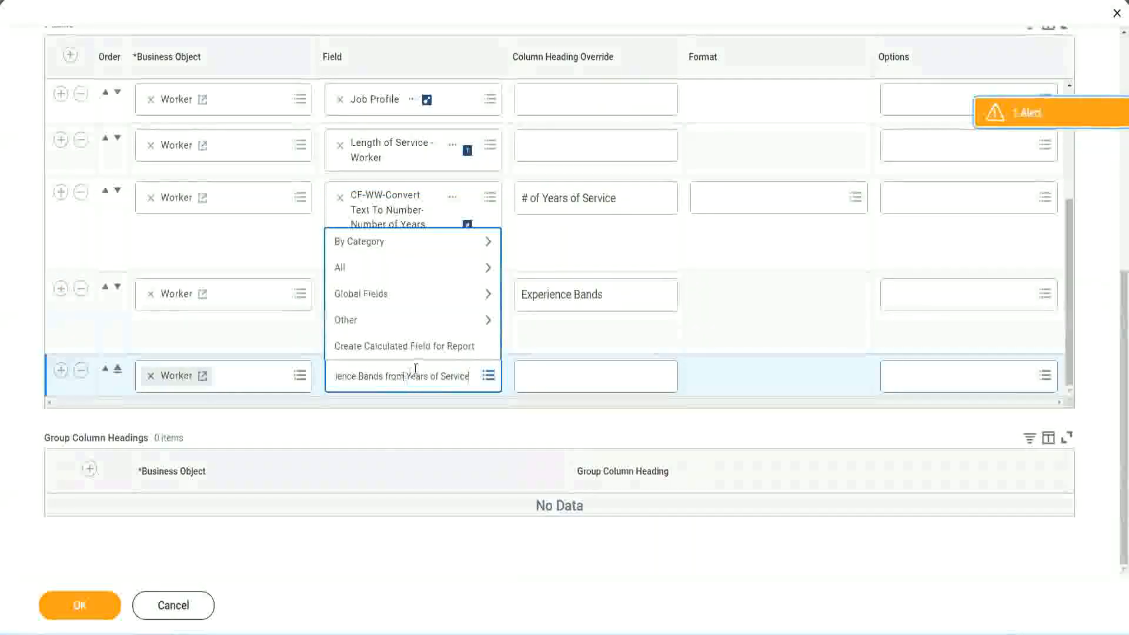
key("Return")
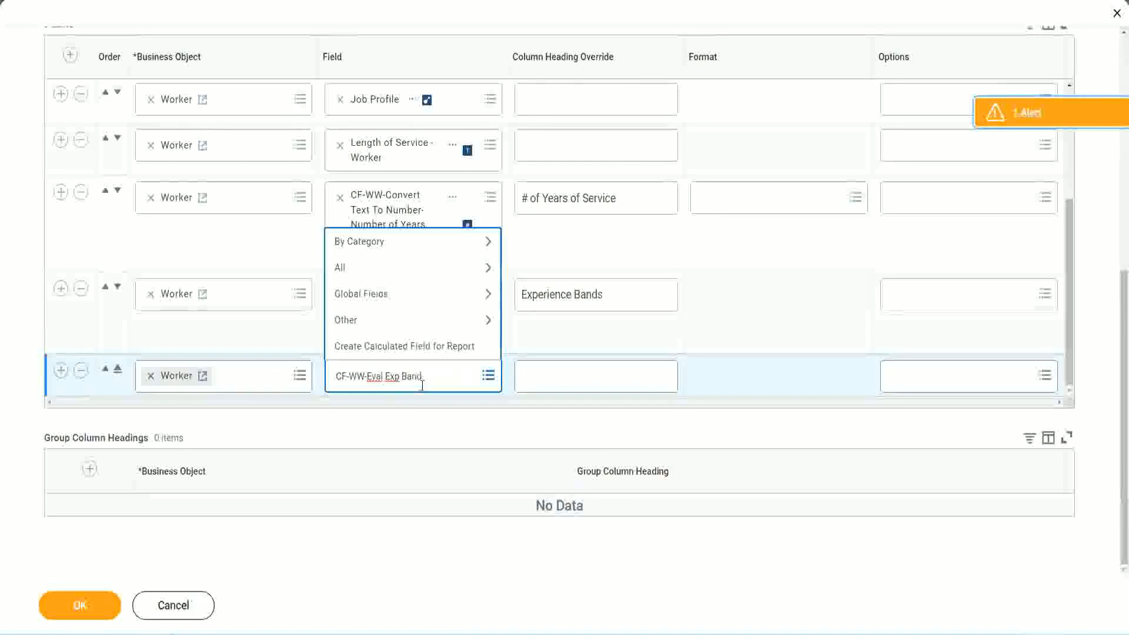
key("Return")
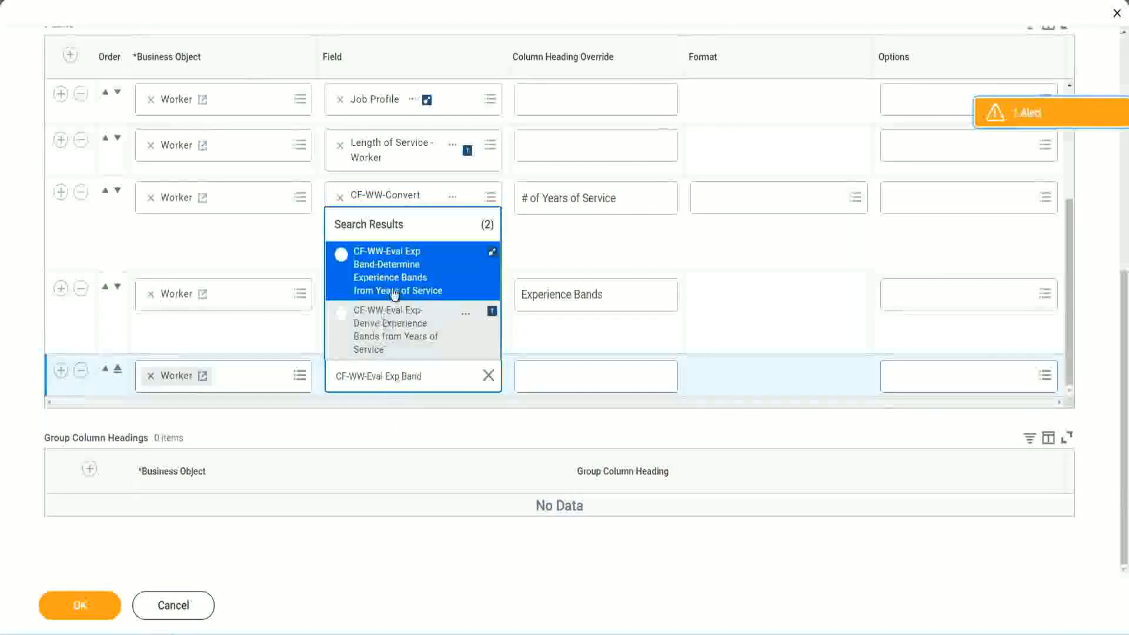
left_click(412, 279)
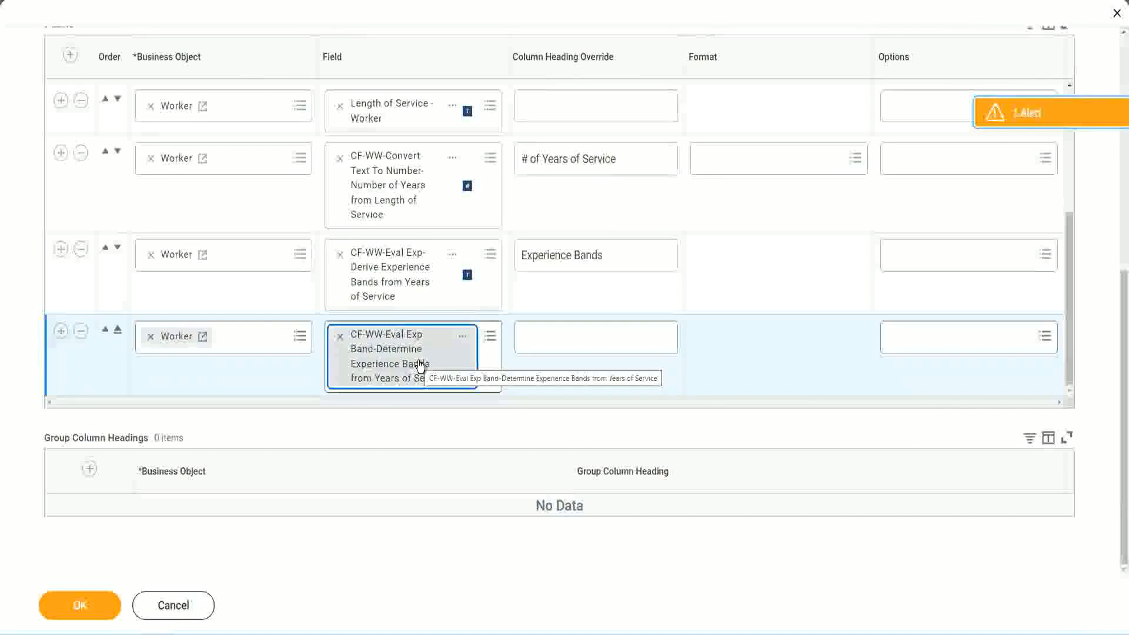
Set the new column's heading override to "Experience Bands (Eval Exp Bands)", reusing the heading text of the row above, and save the report
left_click(621, 256)
key("ctrl+c")
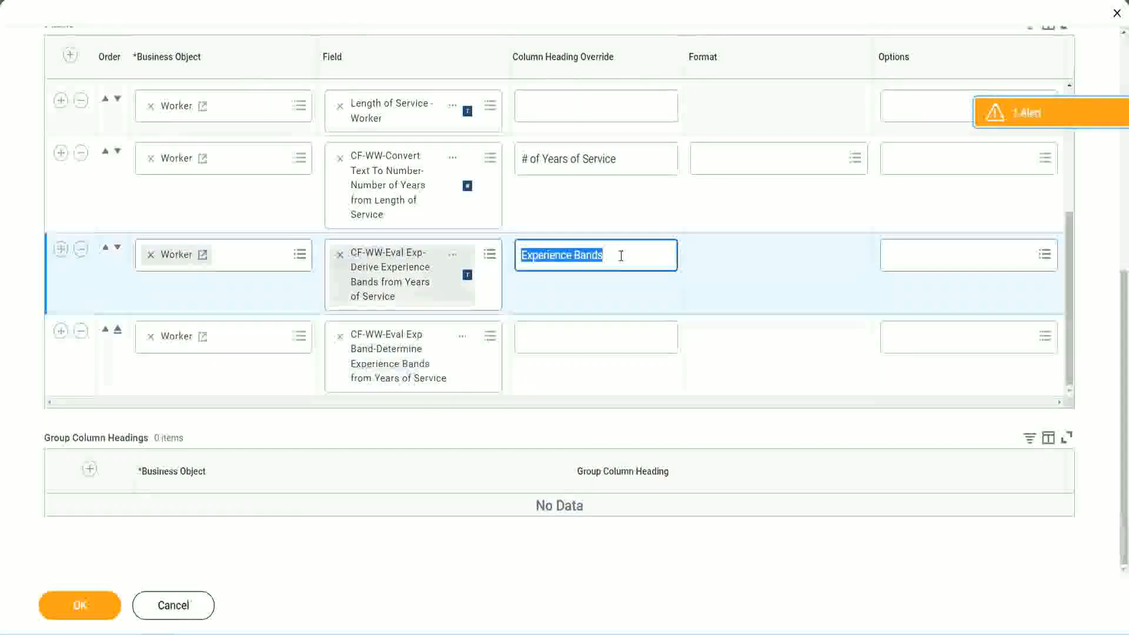
left_click(548, 335)
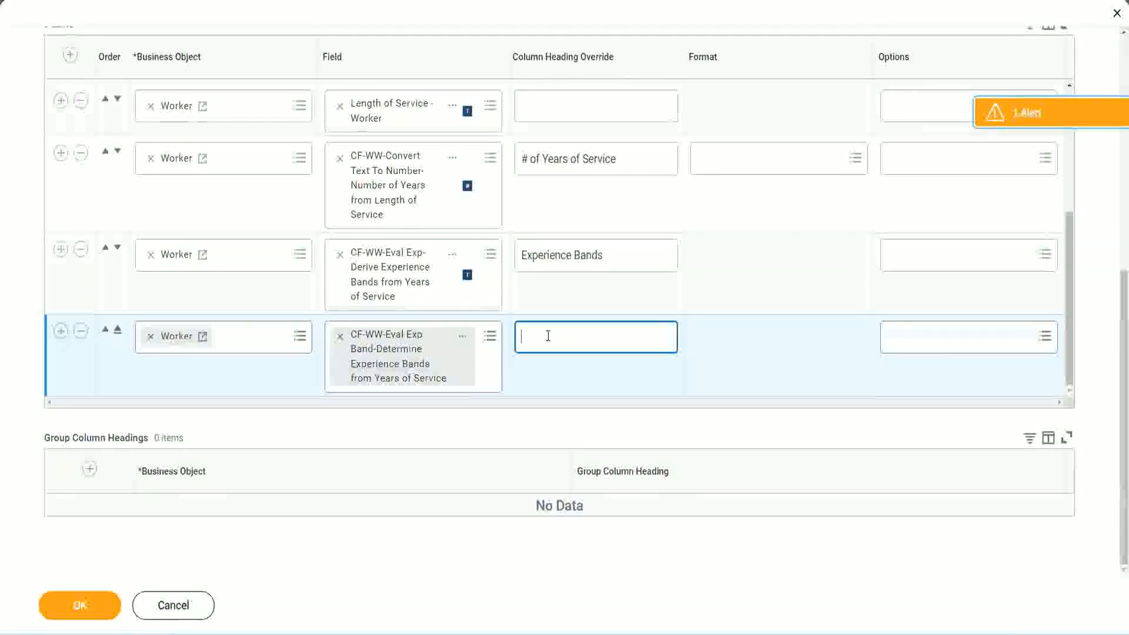
key("ctrl+v")
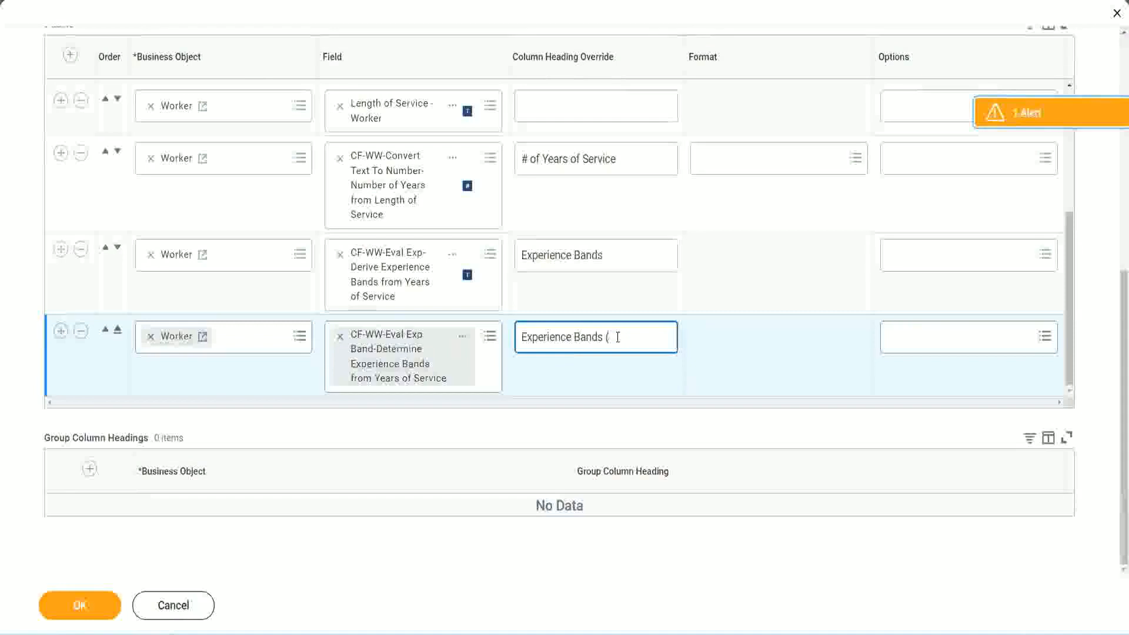
type("(Eval E")
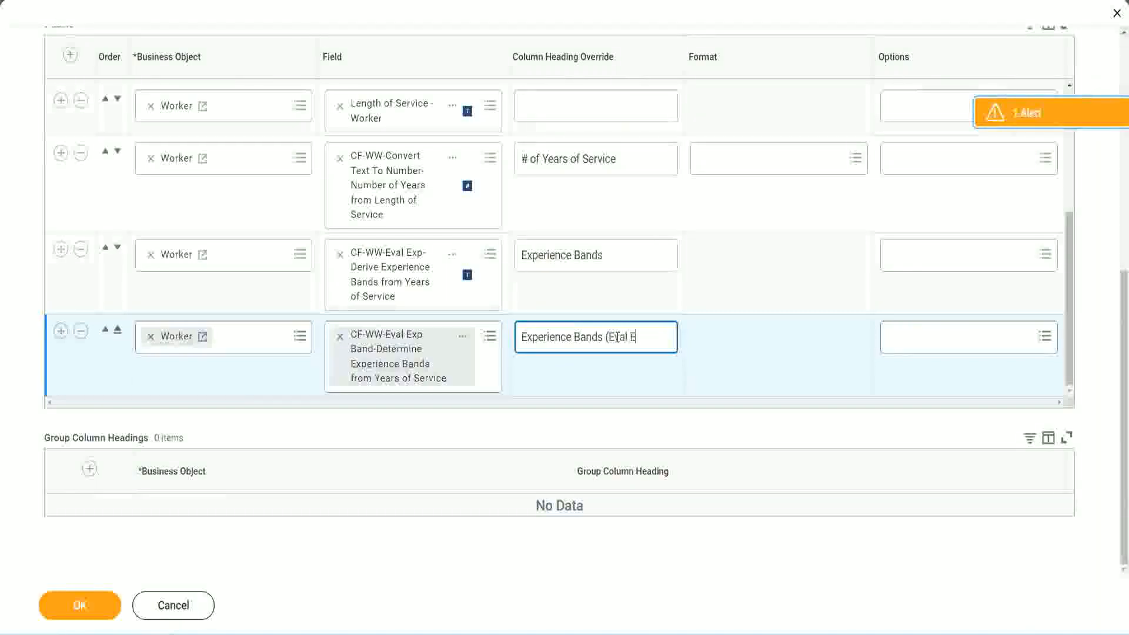
type("xp Bands)")
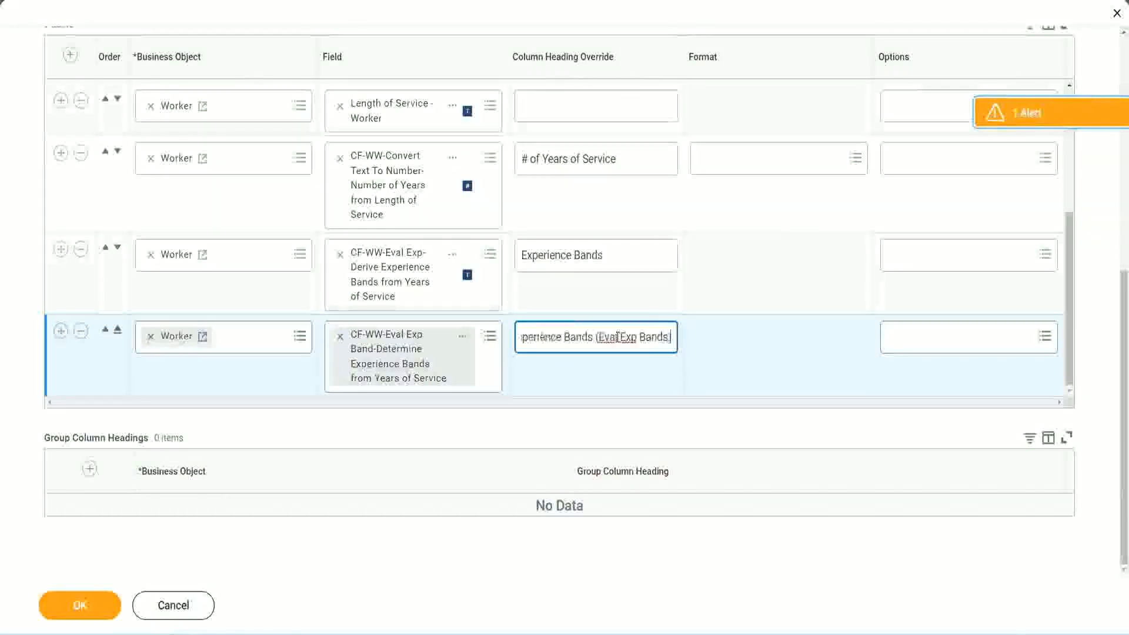
double_click(629, 336)
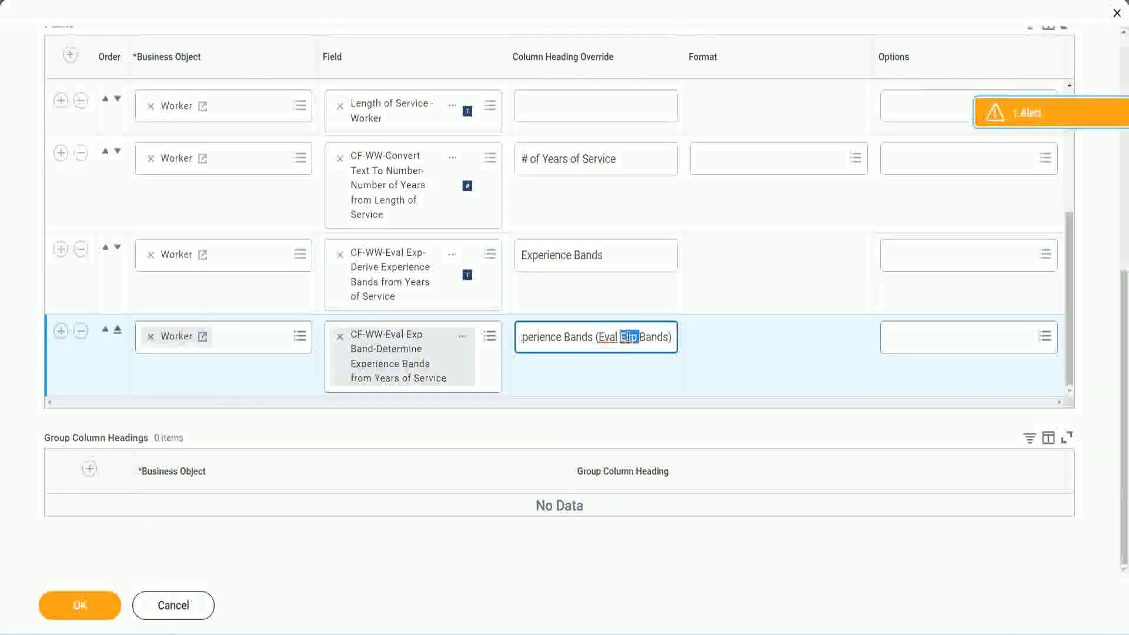
left_click(650, 332)
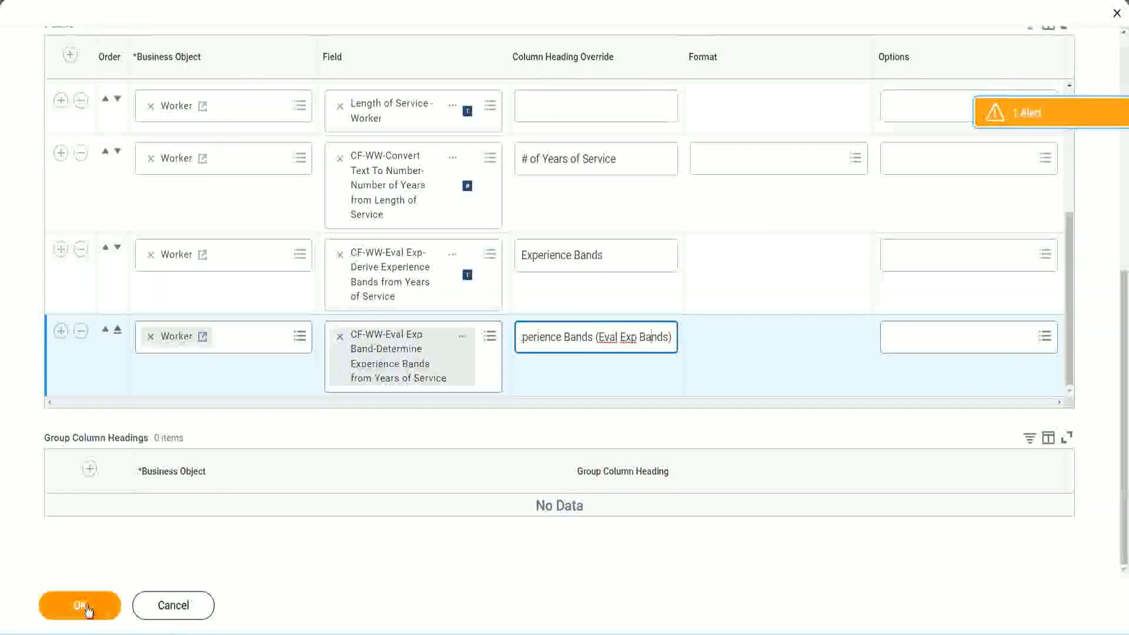
left_click(82, 606)
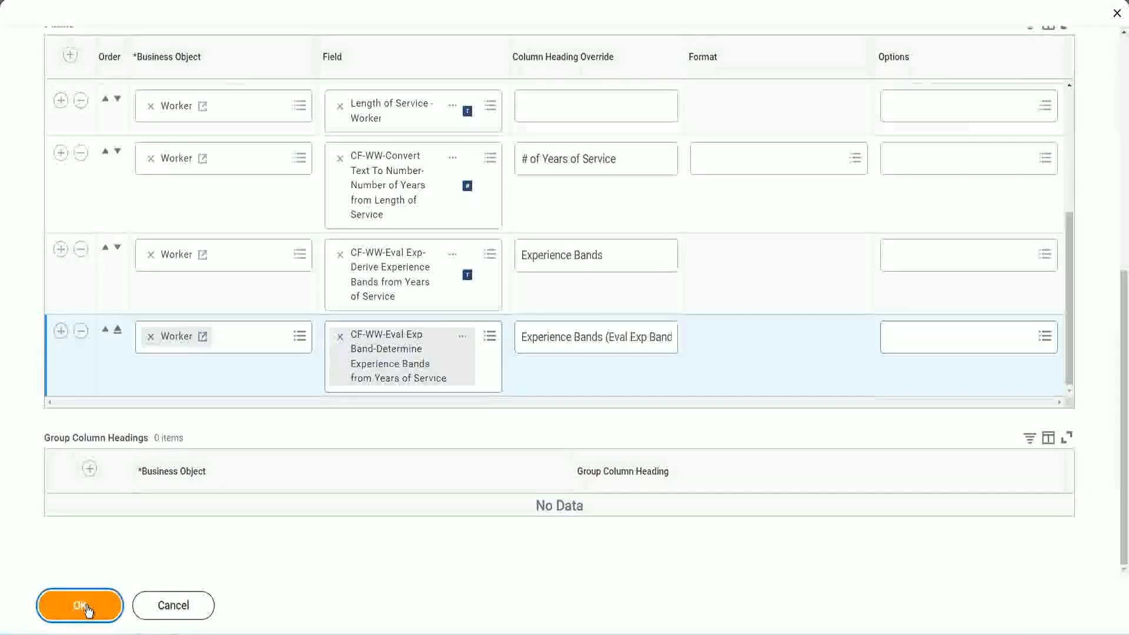